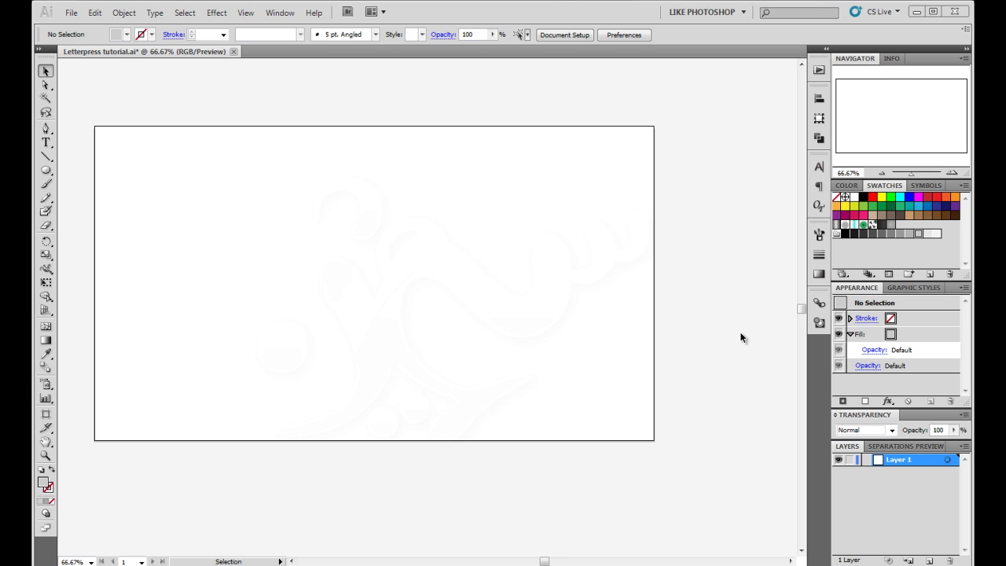
- Draw a light grey rectangle covering the full 1280 × 720 pt artboard and select it
left_click_drag(427, 307, 508, 328)
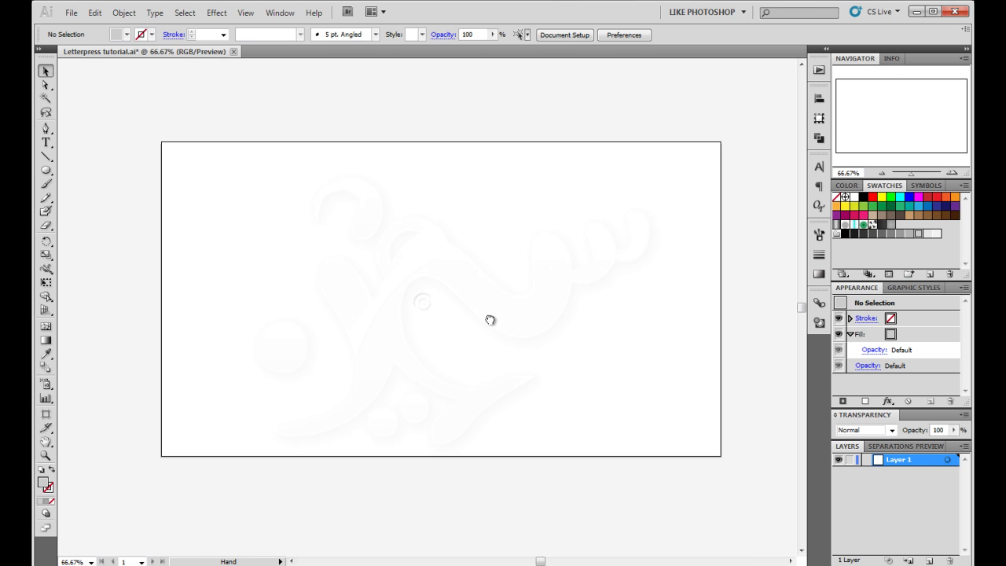
left_click(46, 169)
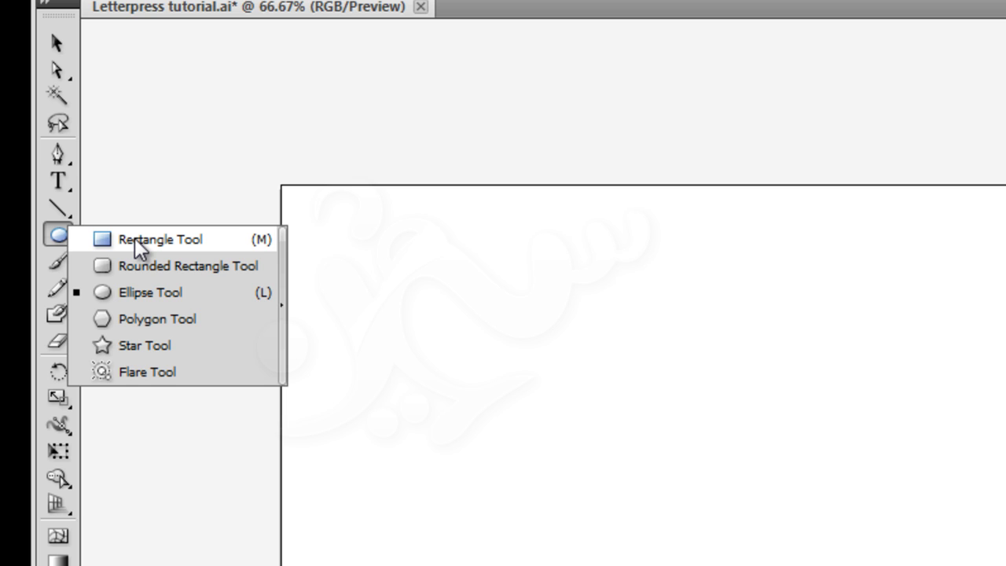
left_click(134, 239)
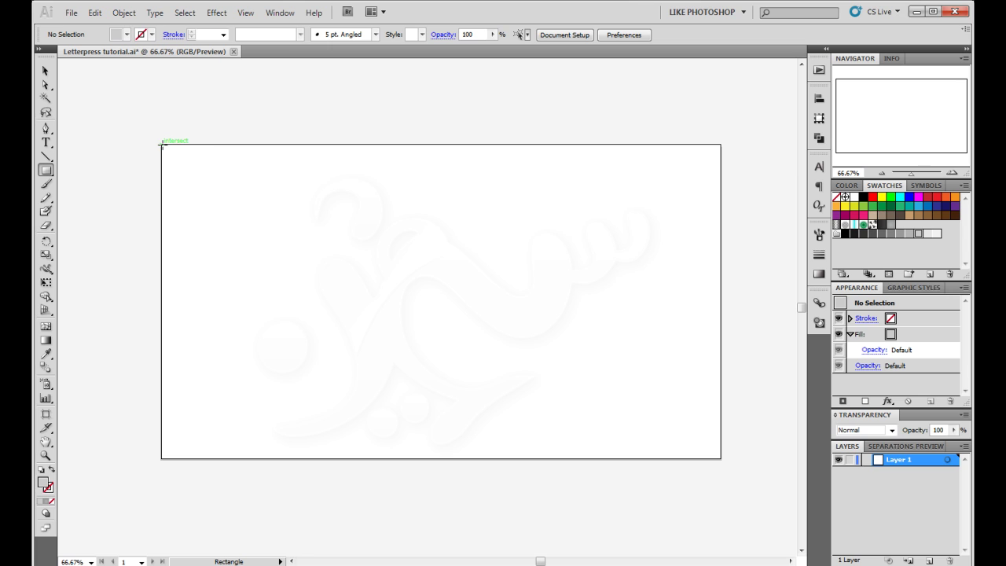
mouse_move(162, 144)
left_mouse_down()
mouse_move(699, 434)
mouse_move(721, 456)
left_mouse_up()
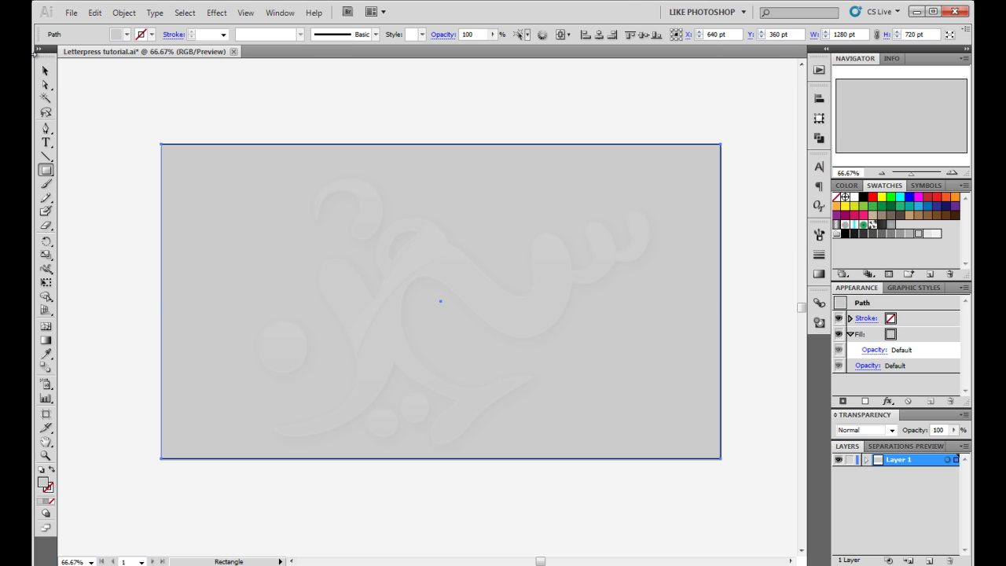
left_click(44, 71)
left_click(213, 97)
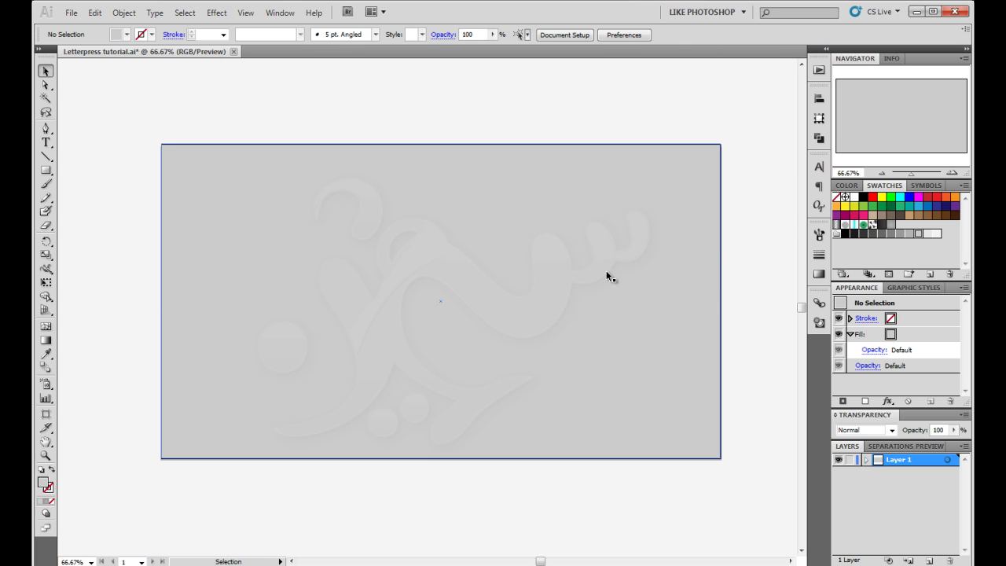
left_click(607, 276)
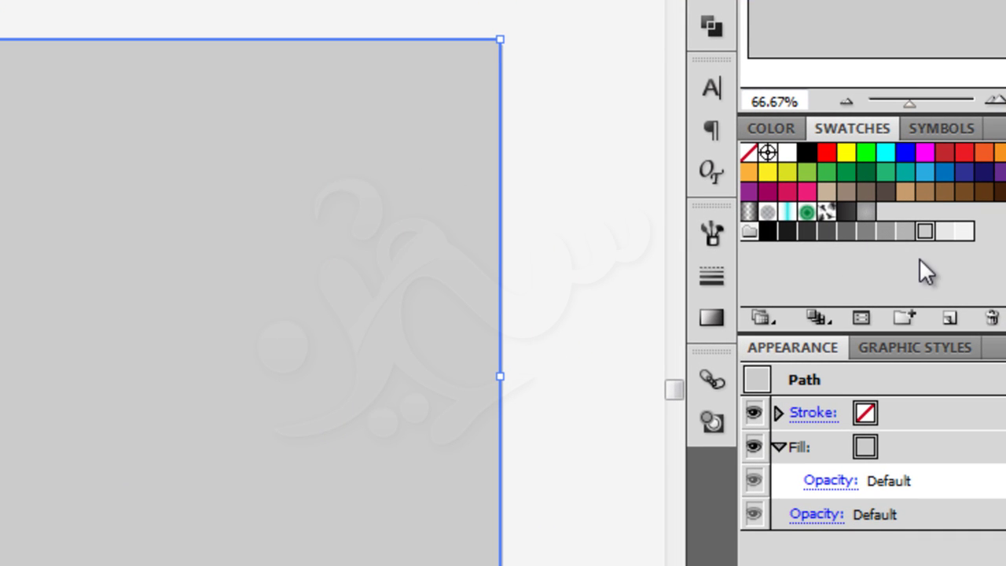
- Give the rectangle a radial gradient with the centre stop at RGB 179 grey
left_click(868, 214)
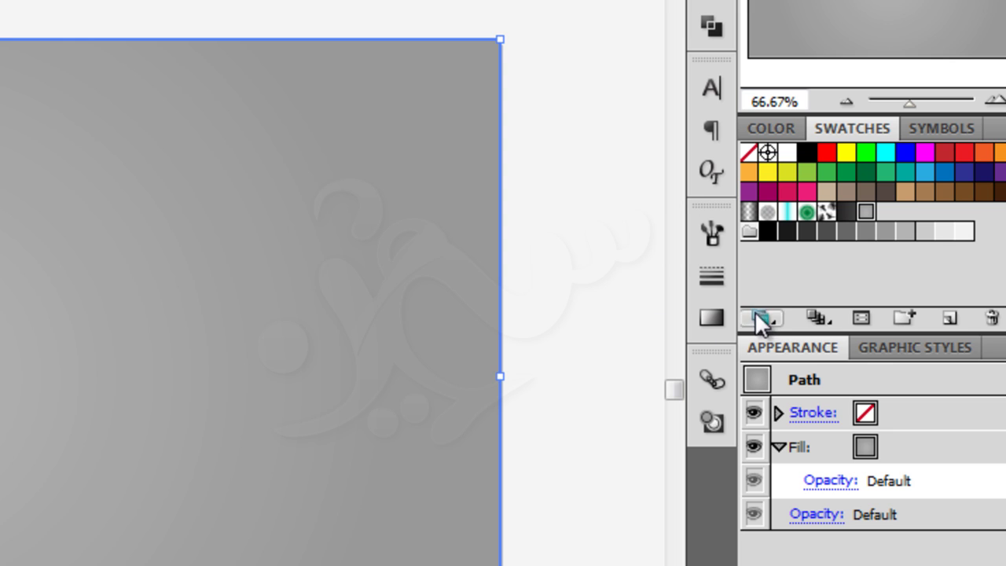
left_click(712, 316)
left_click(396, 367)
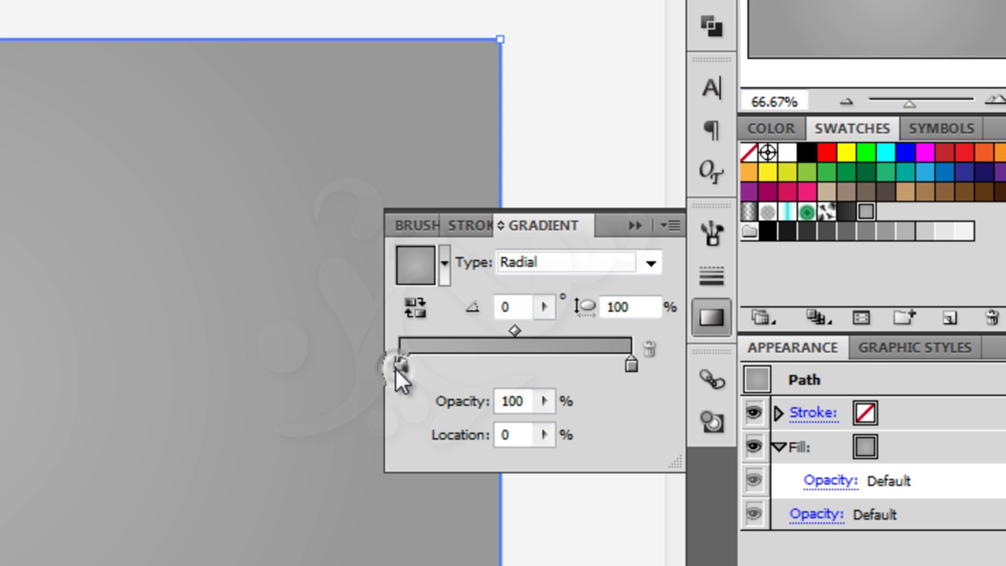
double_click(395, 367)
left_click(719, 435)
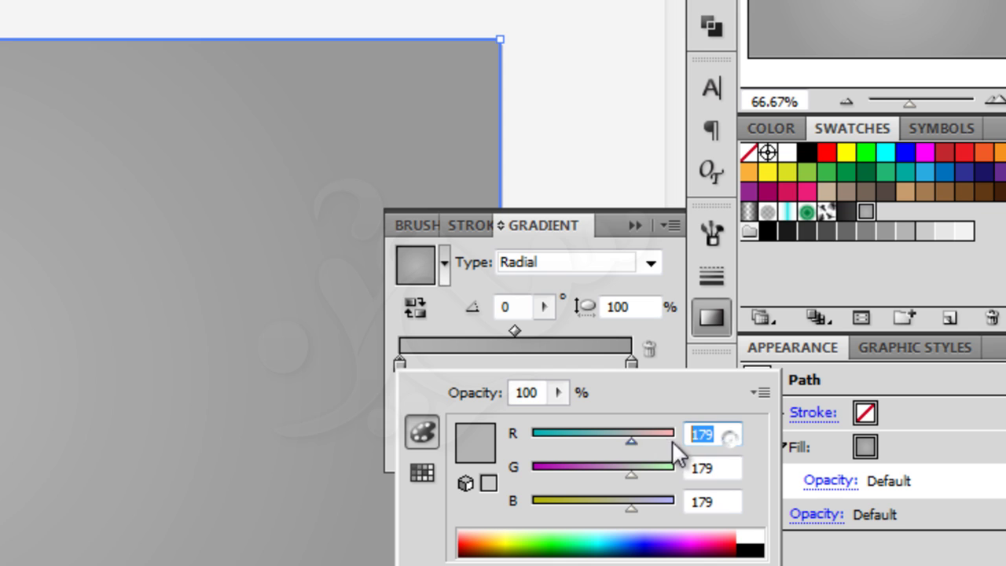
left_click(707, 468)
left_click(715, 501)
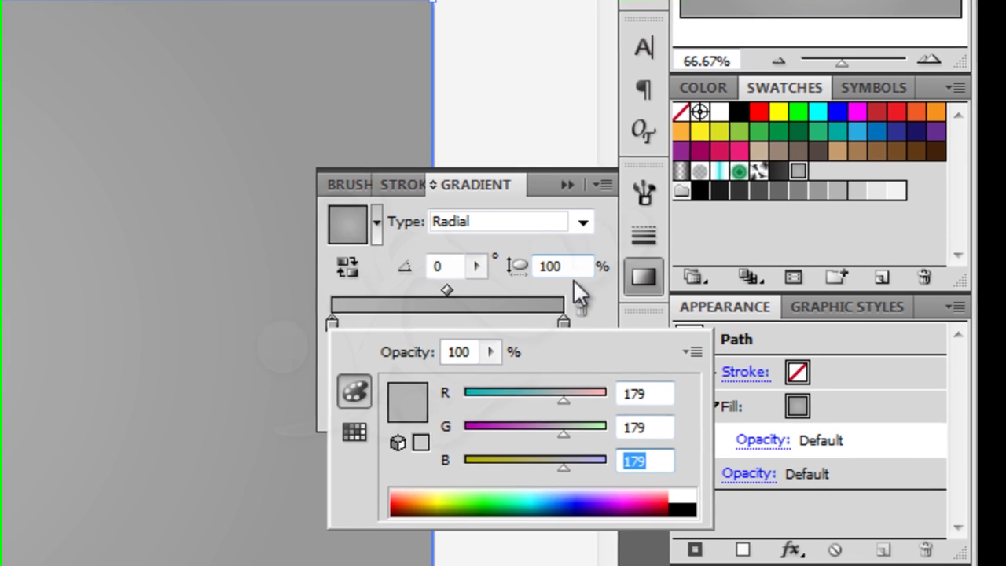
left_click(572, 279)
- Set the outer gradient stop to RGB 153 grey
double_click(559, 323)
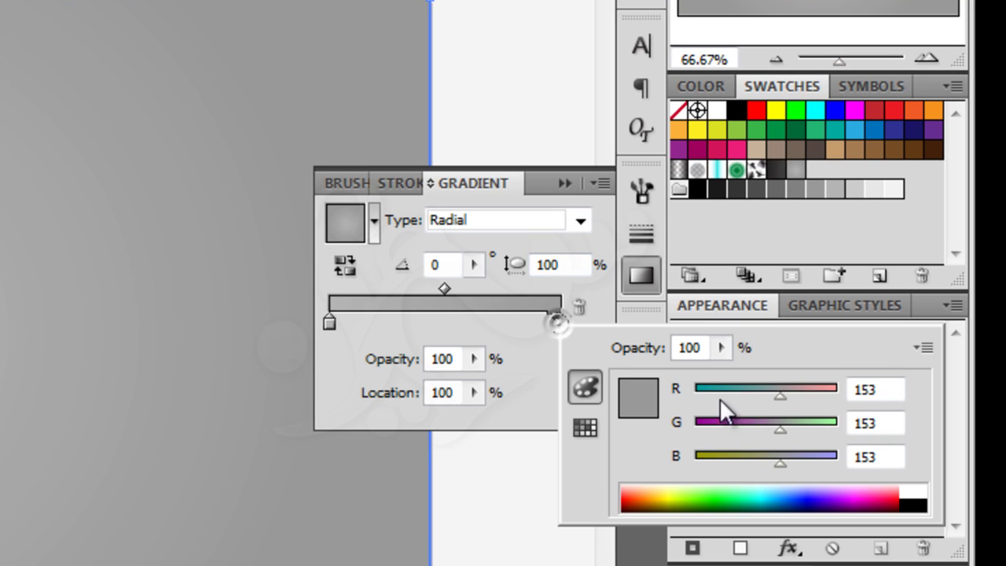
left_click(872, 389)
left_click(886, 423)
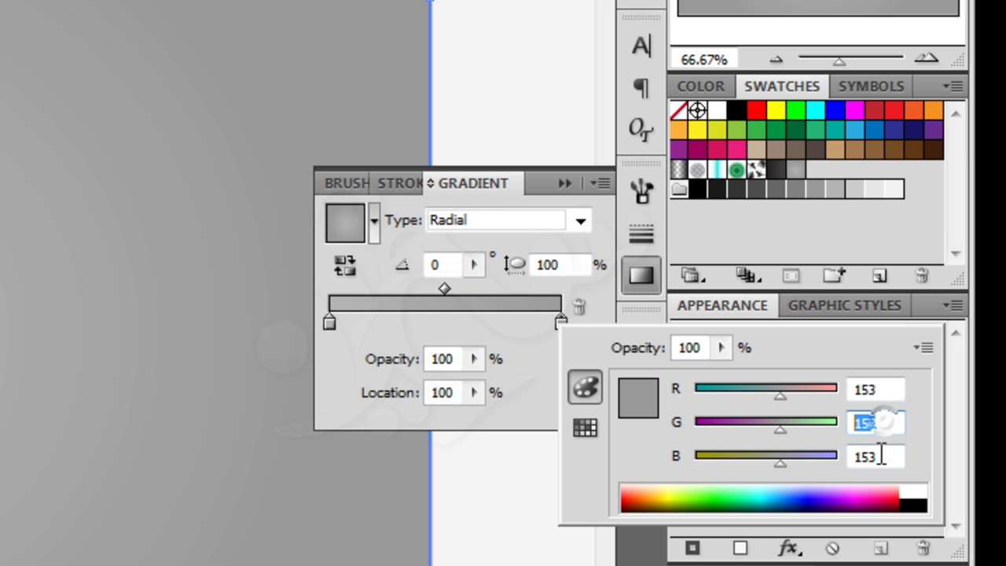
left_click(879, 456)
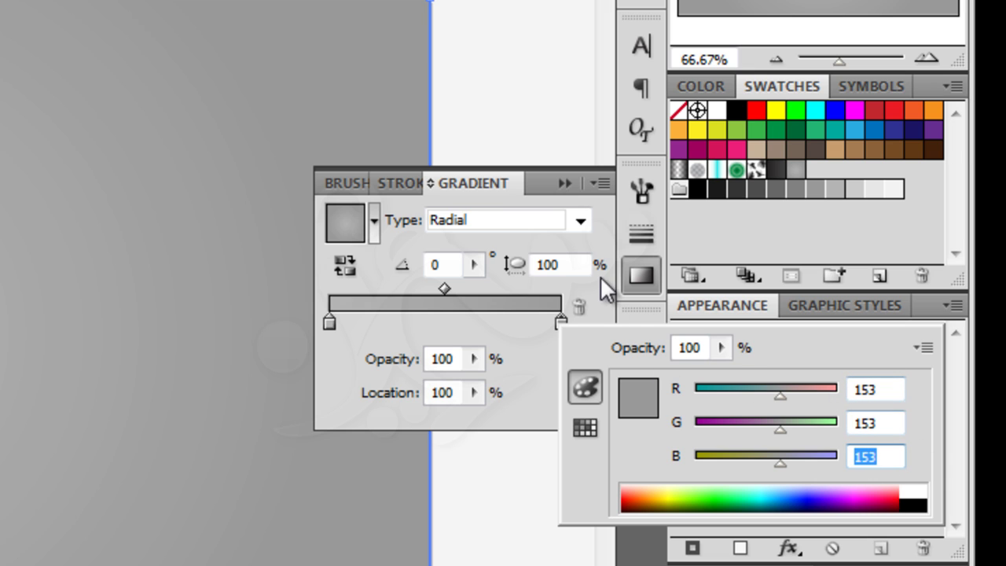
left_click(580, 282)
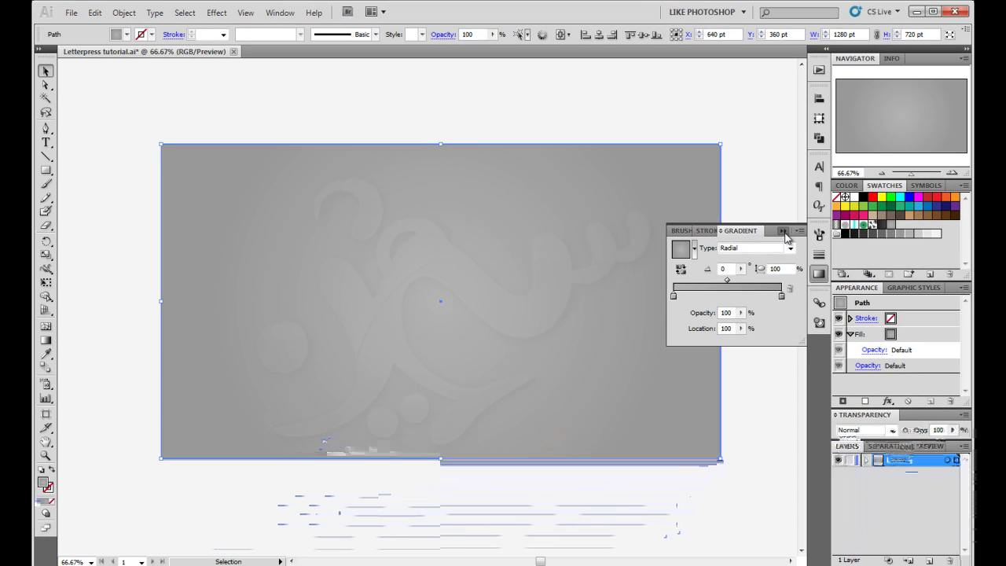
left_click(784, 231)
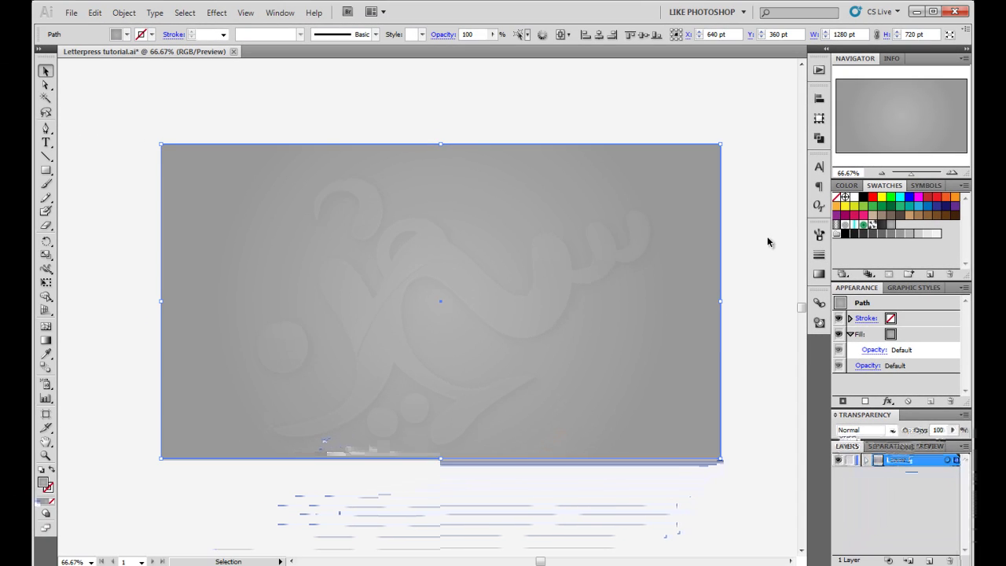
- Type the heading 'Saifii'z artWork' above the artboard
left_click(767, 241)
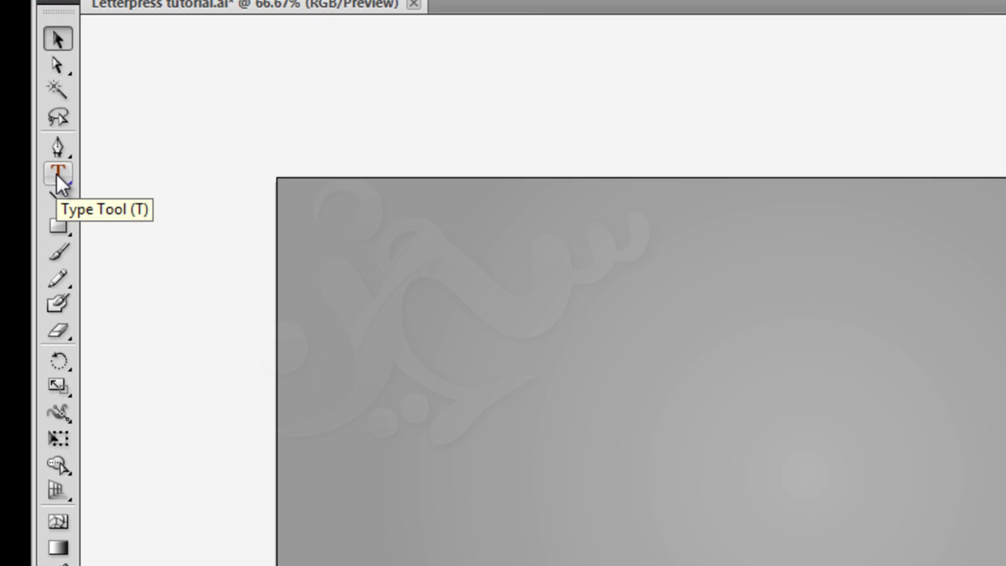
left_click(57, 173)
left_click(316, 101)
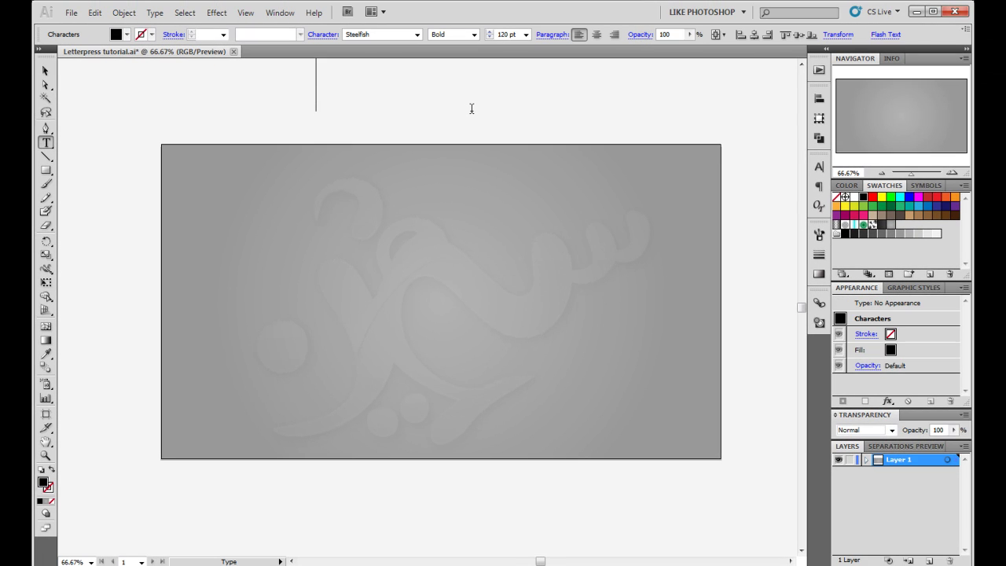
type("Saifii\\z")
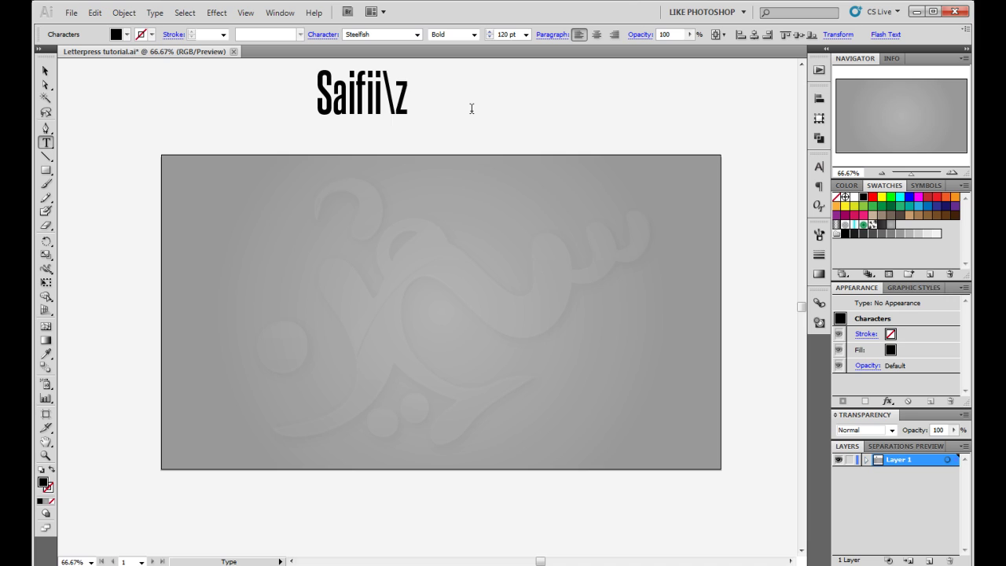
key("BackSpace")
key("BackSpace")
type("'z")
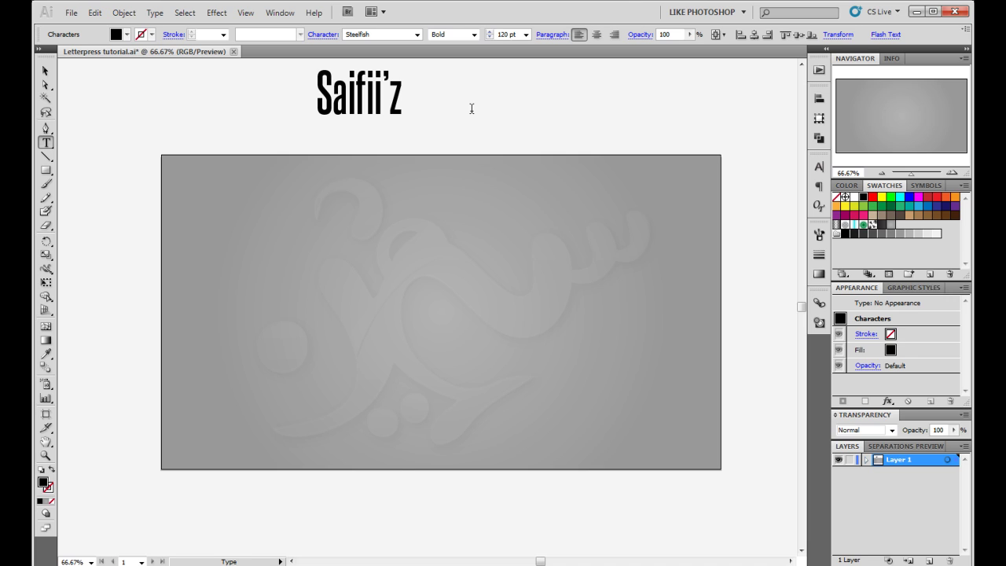
type(" artW")
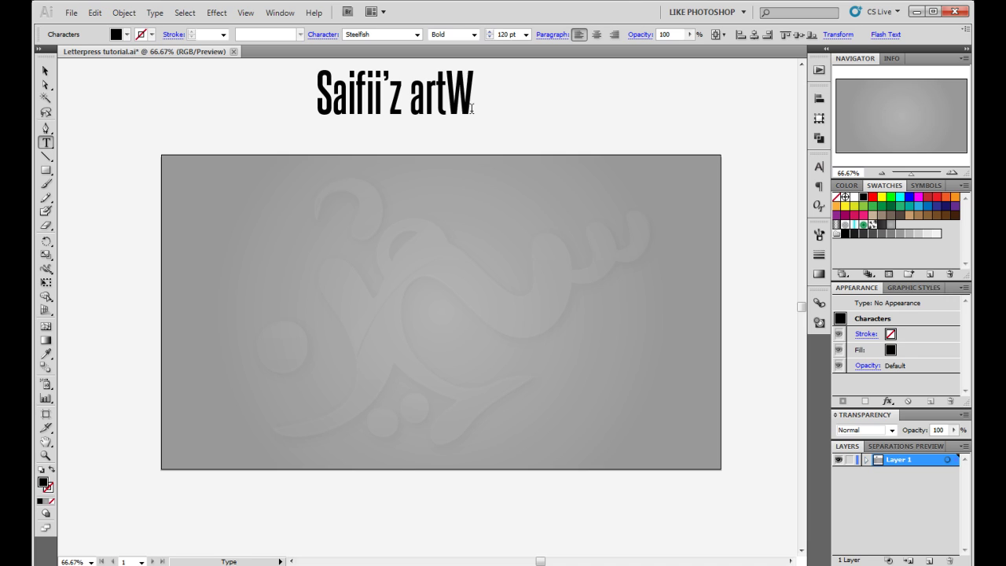
type("ork")
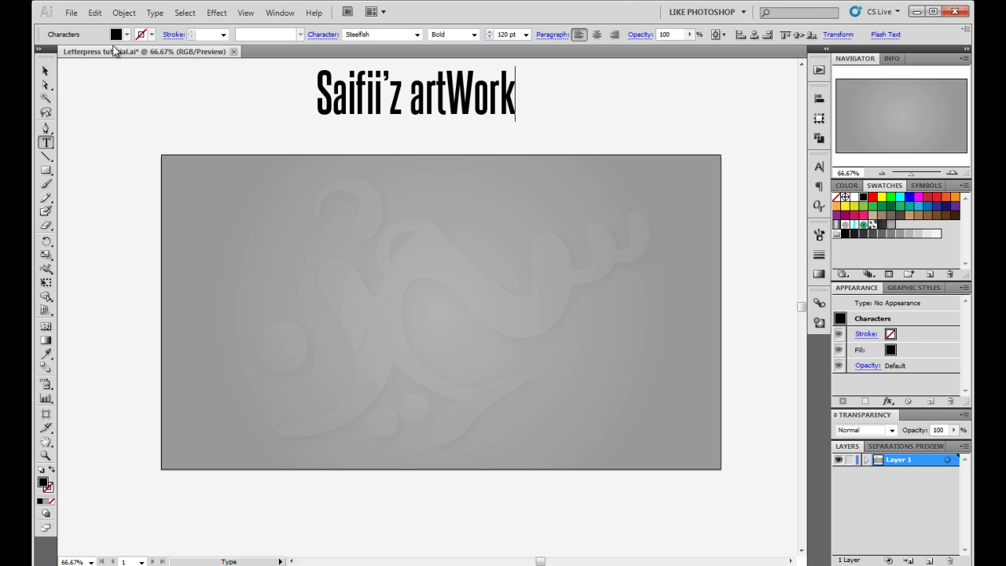
- Select the heading and confirm it uses Steelfish Bold at 120 pt
left_click(44, 71)
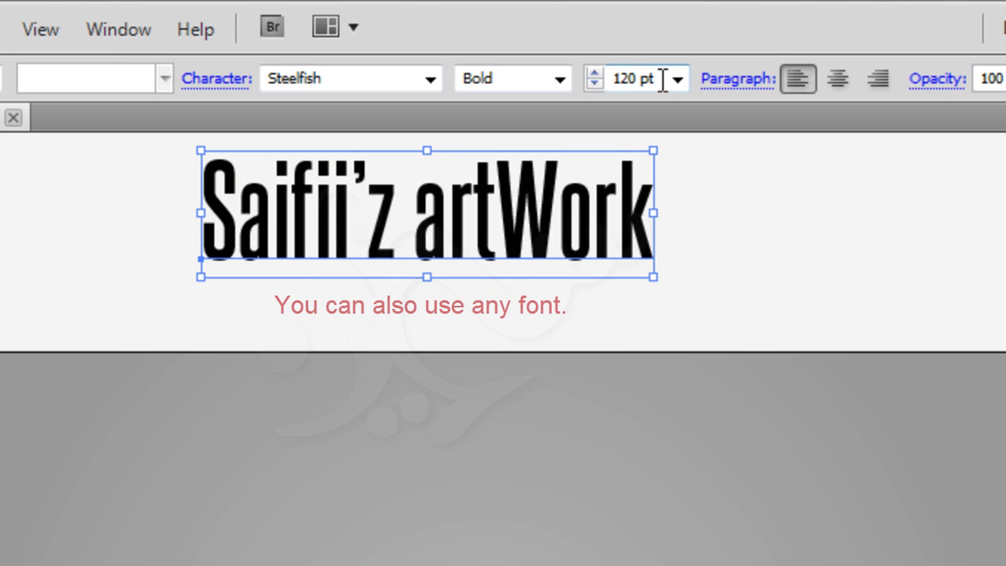
left_click(662, 79)
left_click(503, 78)
left_click(327, 78)
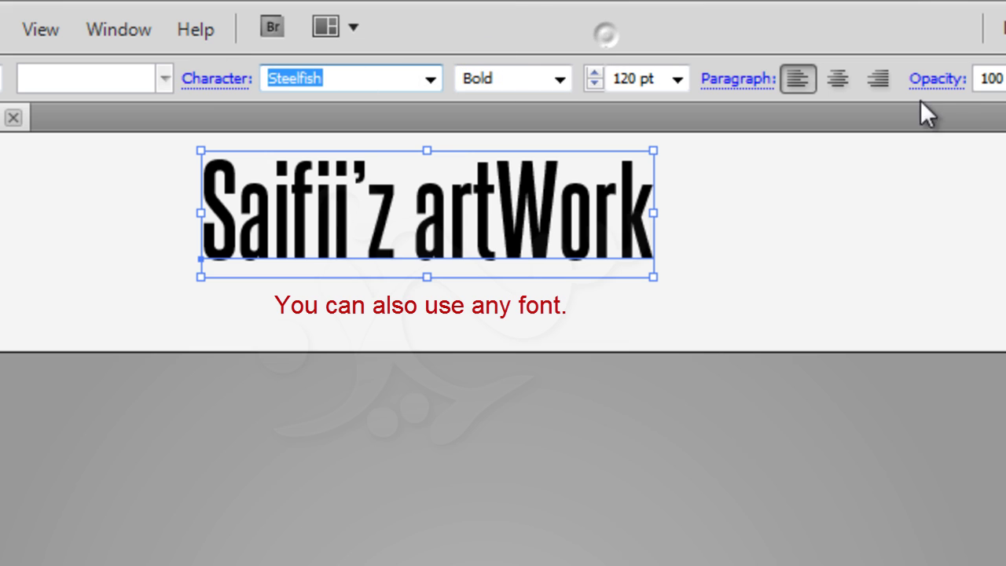
- Replace the heading's default fill with dark grey R=51 G=51 B=51 and no stroke
left_click(382, 77)
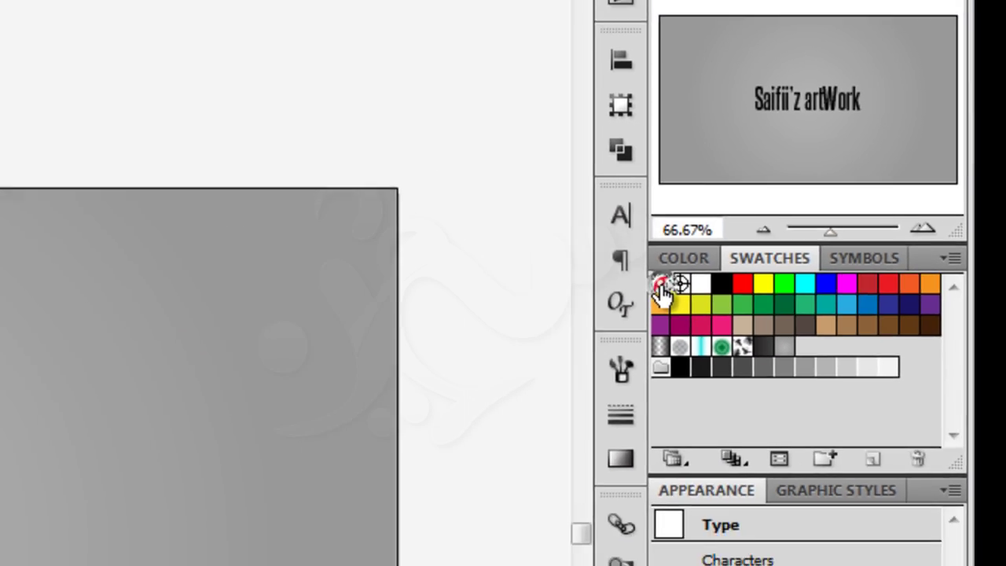
left_click(579, 330)
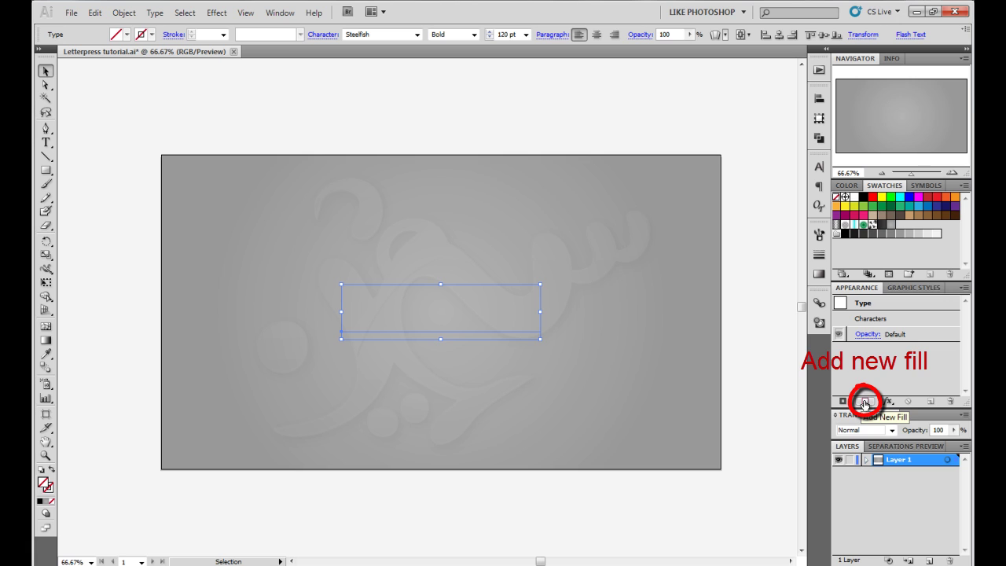
left_click(864, 402)
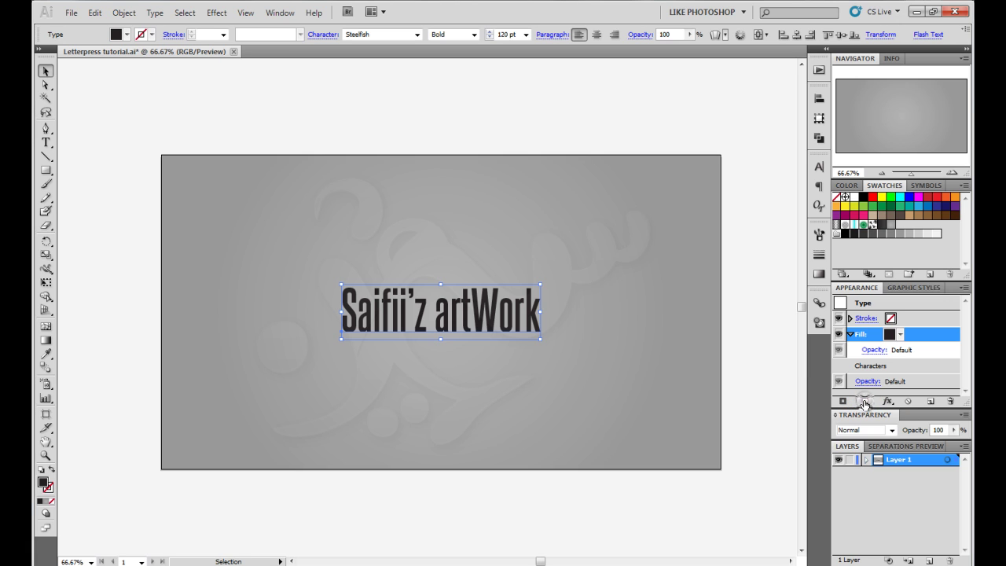
left_click(901, 335)
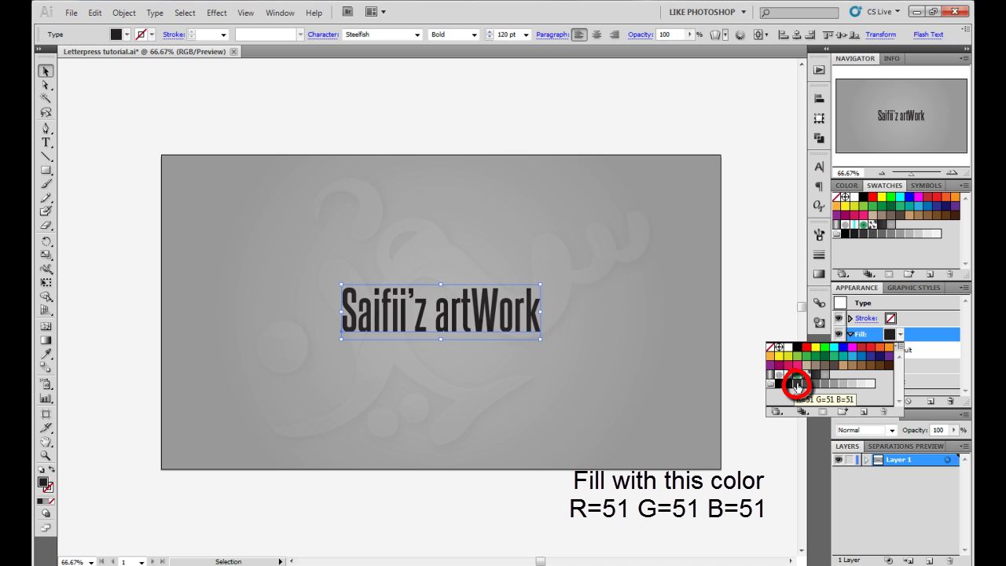
left_click(797, 384)
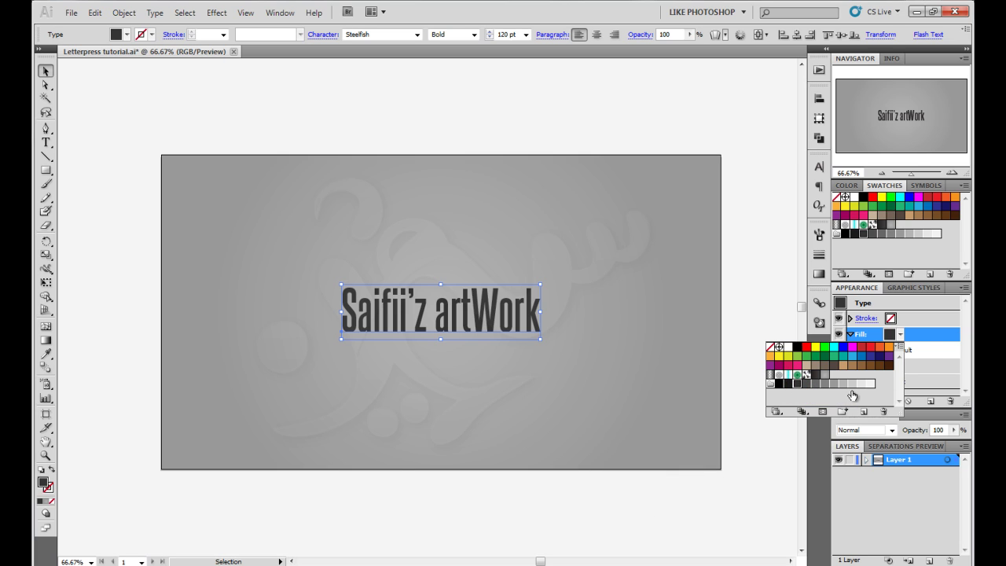
left_click(917, 338)
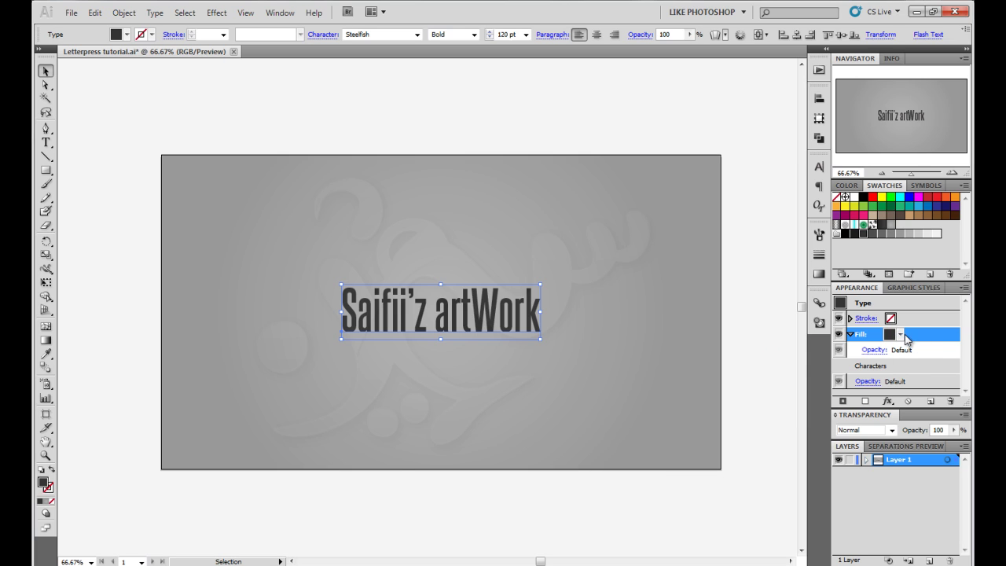
- Start an Inner Glow effect on the heading with Multiply blend mode
left_click(217, 13)
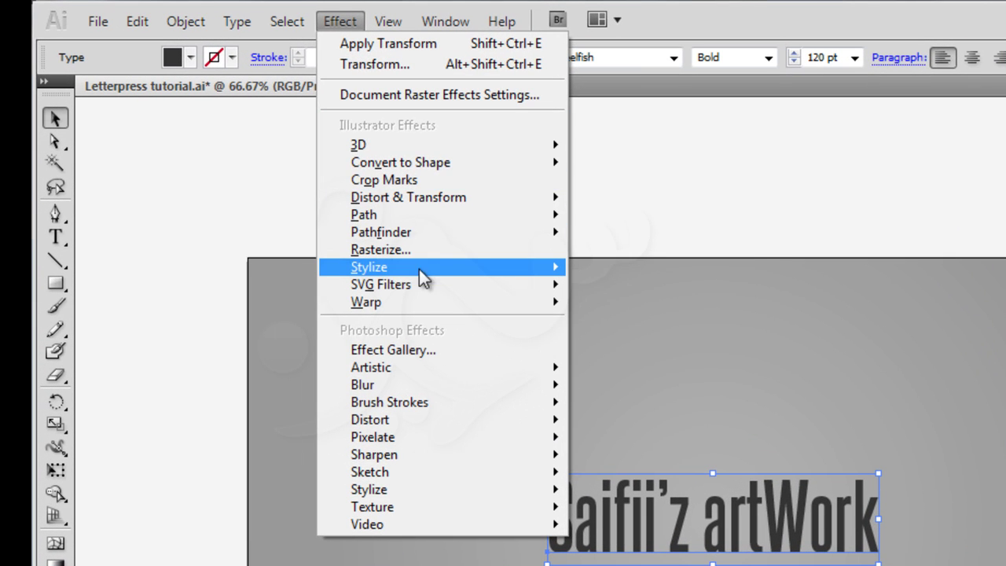
mouse_move(280, 234)
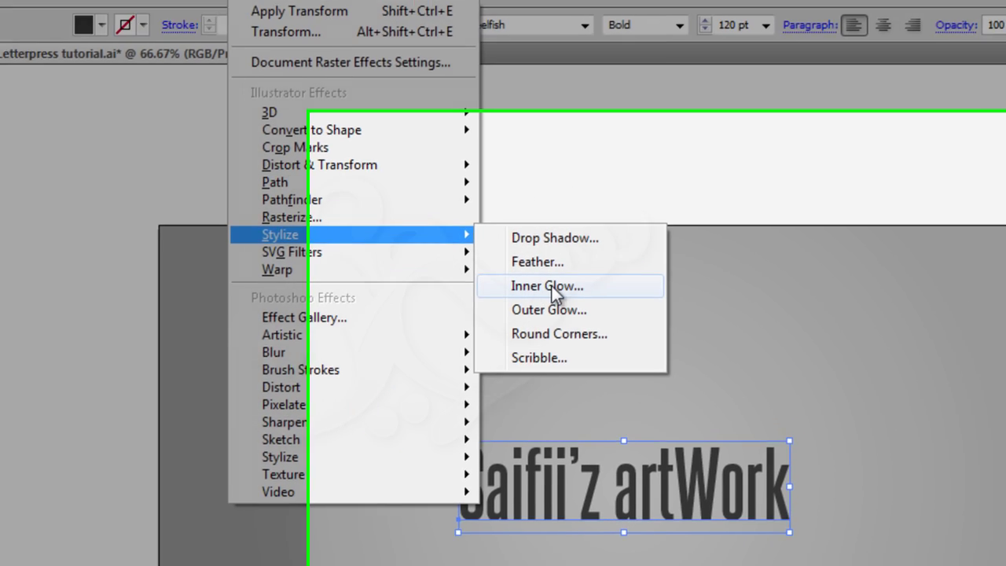
left_click(621, 323)
mouse_move(851, 100)
left_mouse_down()
mouse_move(664, 110)
mouse_move(476, 64)
mouse_move(360, 49)
left_mouse_up()
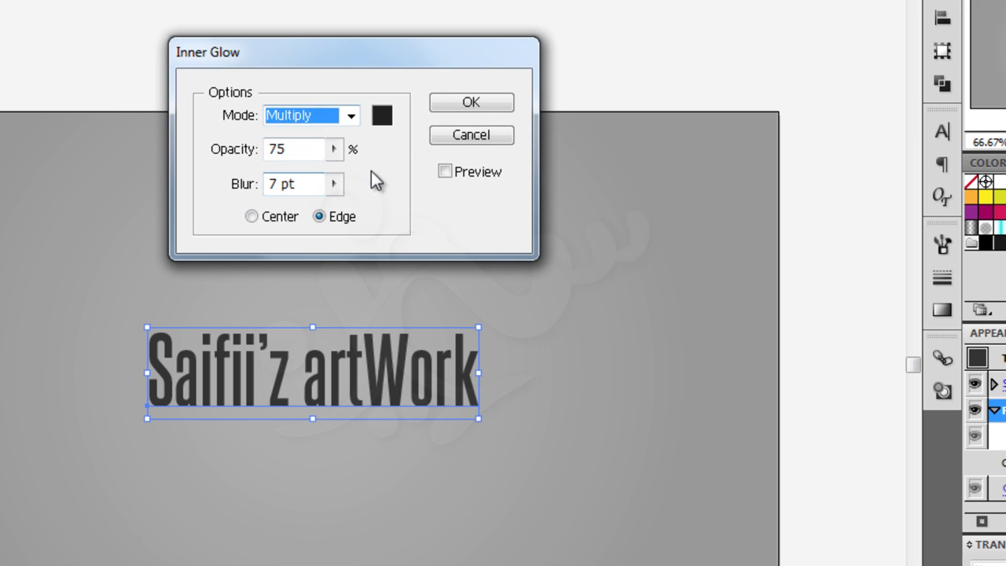
left_click(351, 115)
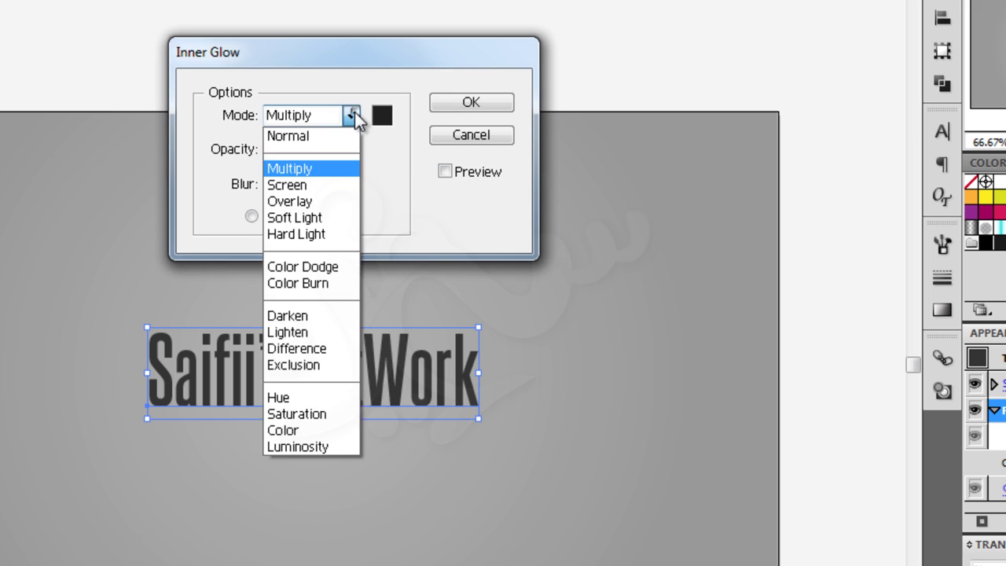
left_click(294, 165)
left_click(312, 150)
left_click(298, 183)
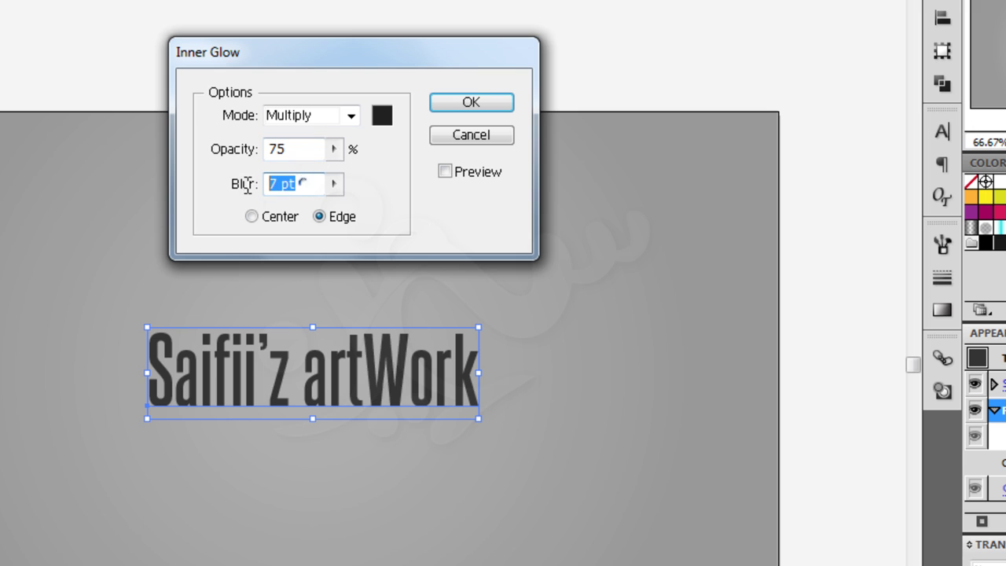
- Set the glow colour to #212020 and apply the 75% opacity, 7 pt Edge glow
left_click(384, 117)
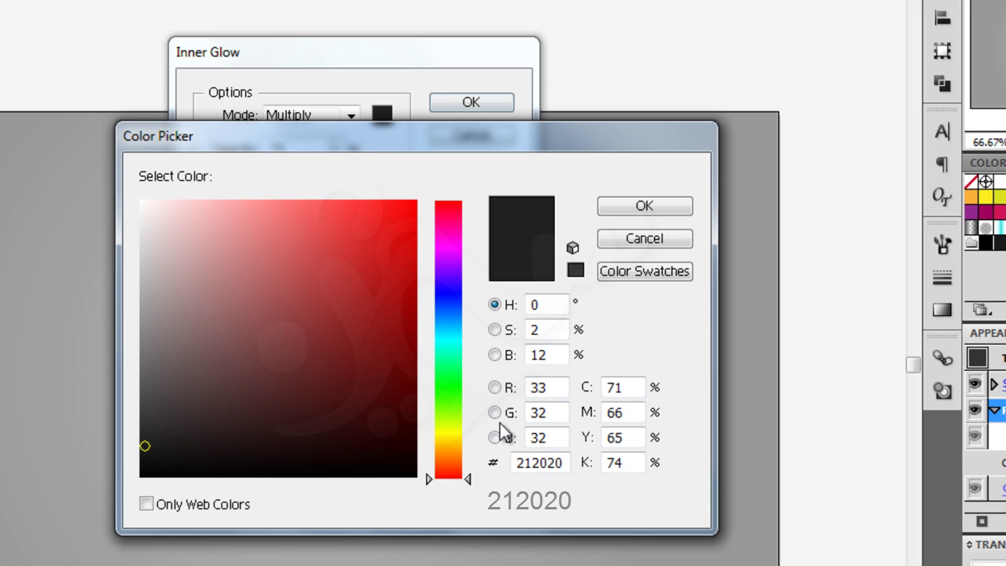
double_click(554, 463)
left_click(556, 463)
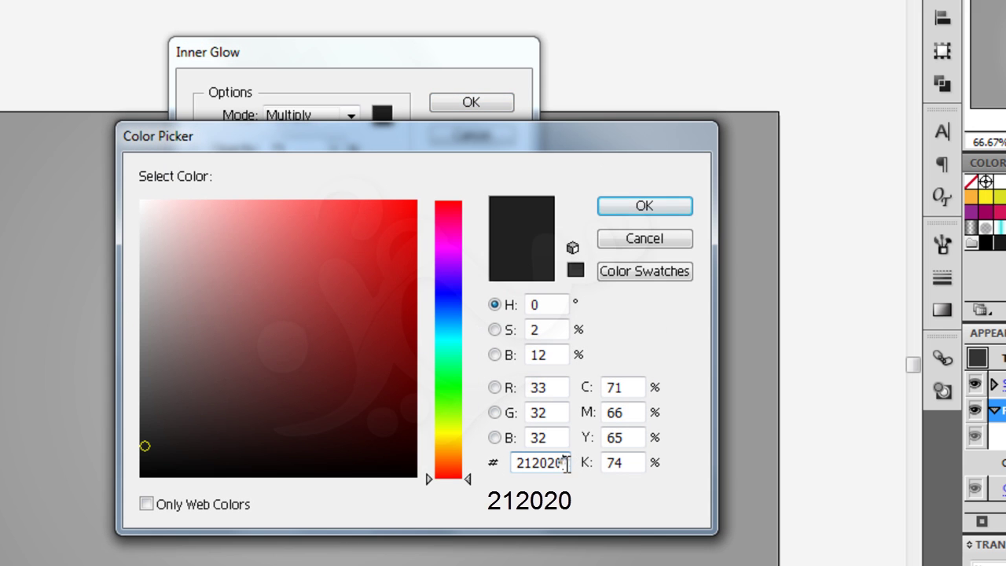
double_click(557, 463)
left_click(556, 463)
double_click(554, 463)
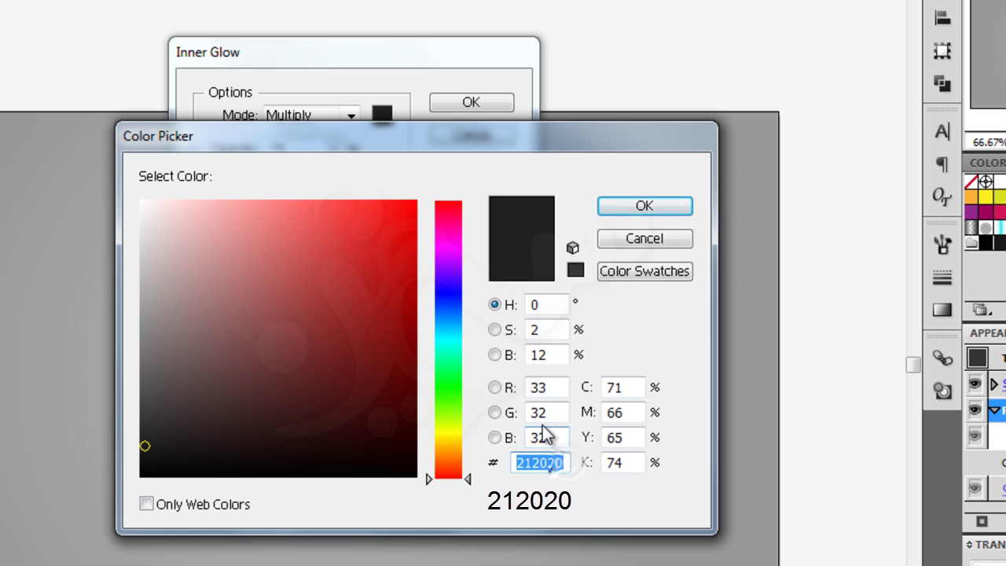
left_click(672, 207)
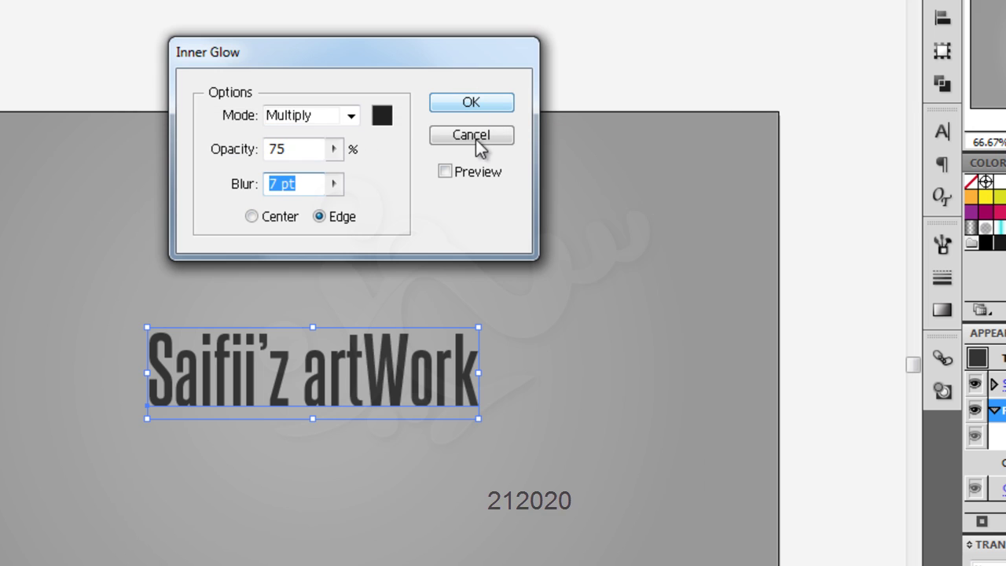
left_click(447, 171)
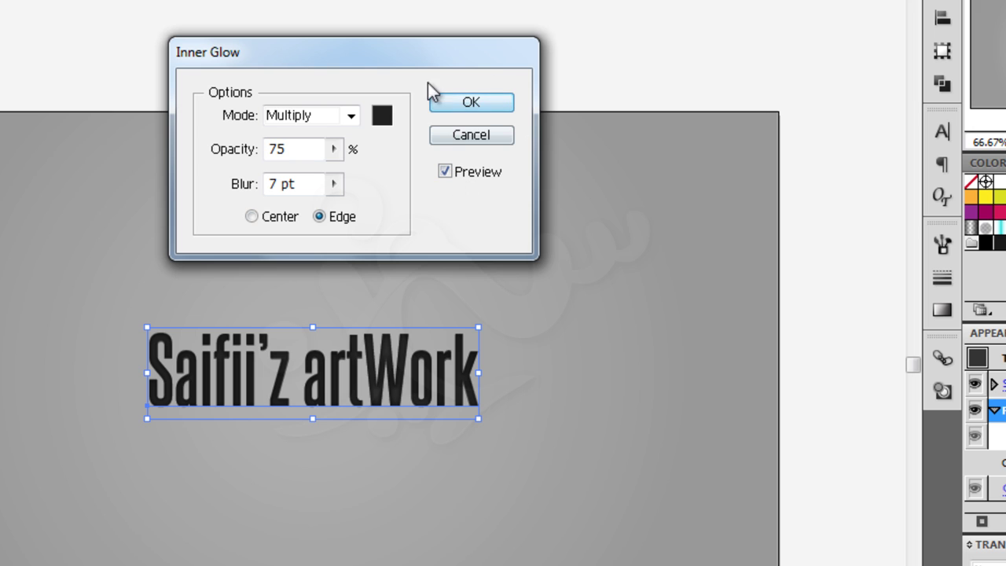
left_click(474, 104)
left_click(526, 50)
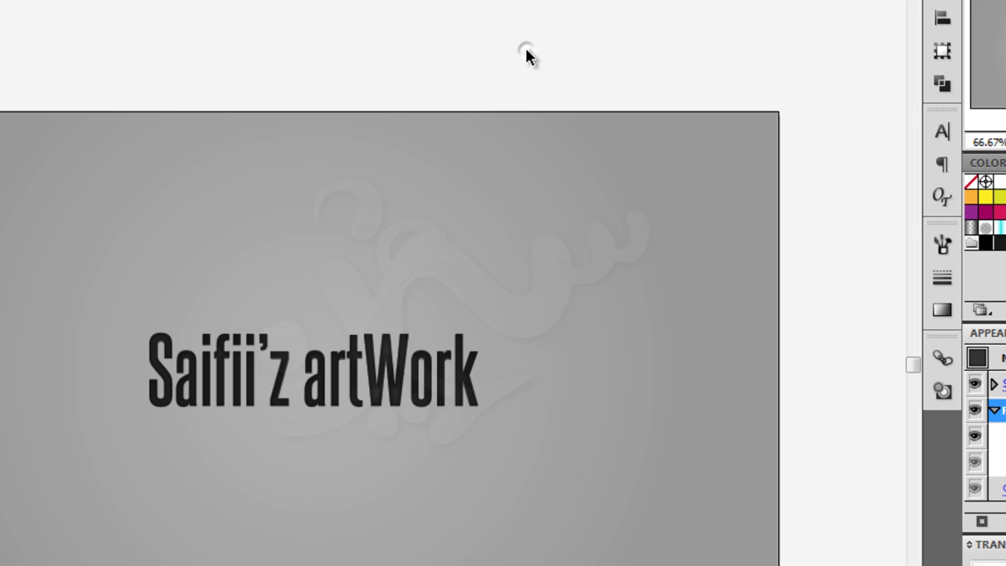
left_click(433, 379)
- Add a second fill beneath the dark grey one, coloured light grey R=204 G=204 B=204
left_click(850, 335)
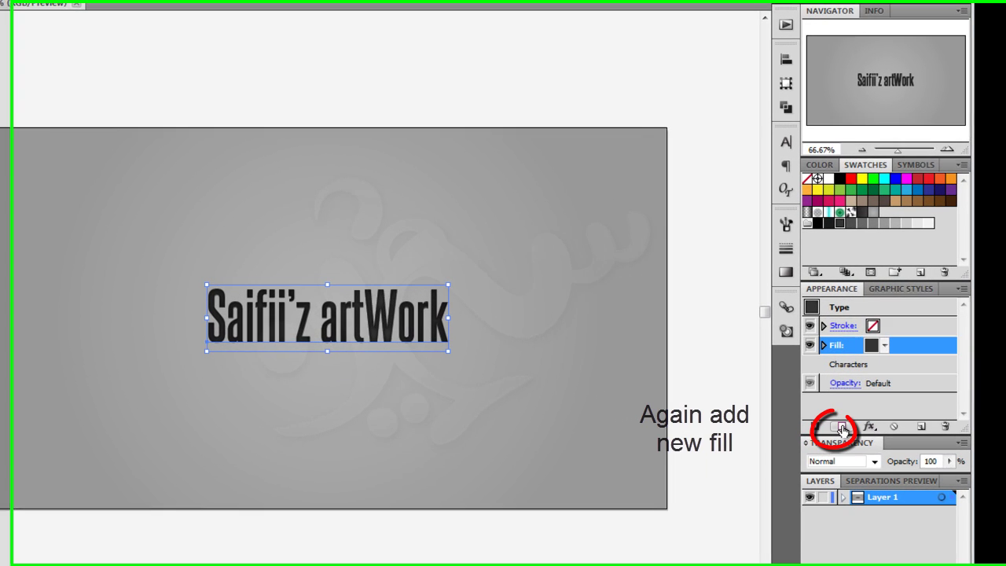
left_click(839, 430)
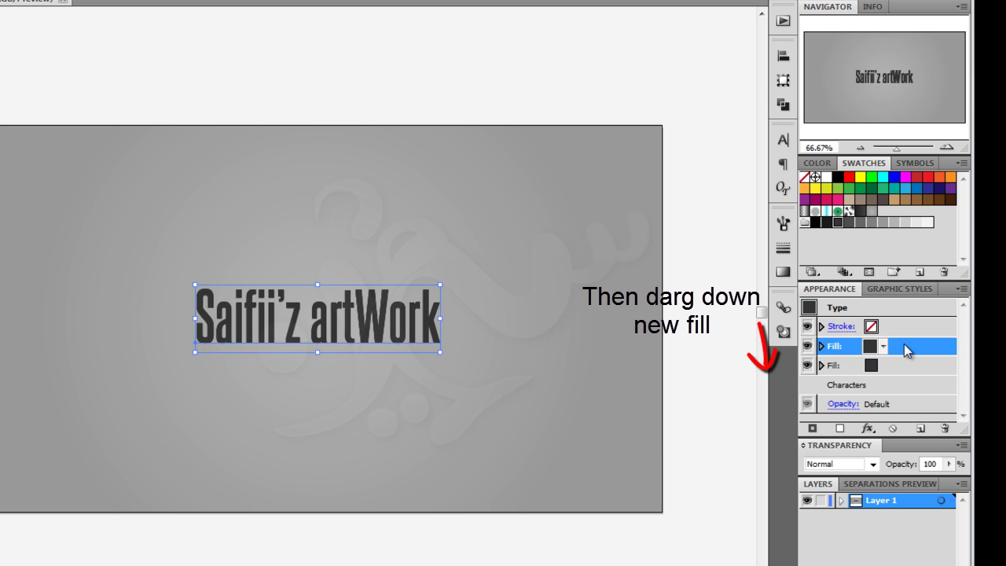
left_click_drag(906, 343, 907, 379)
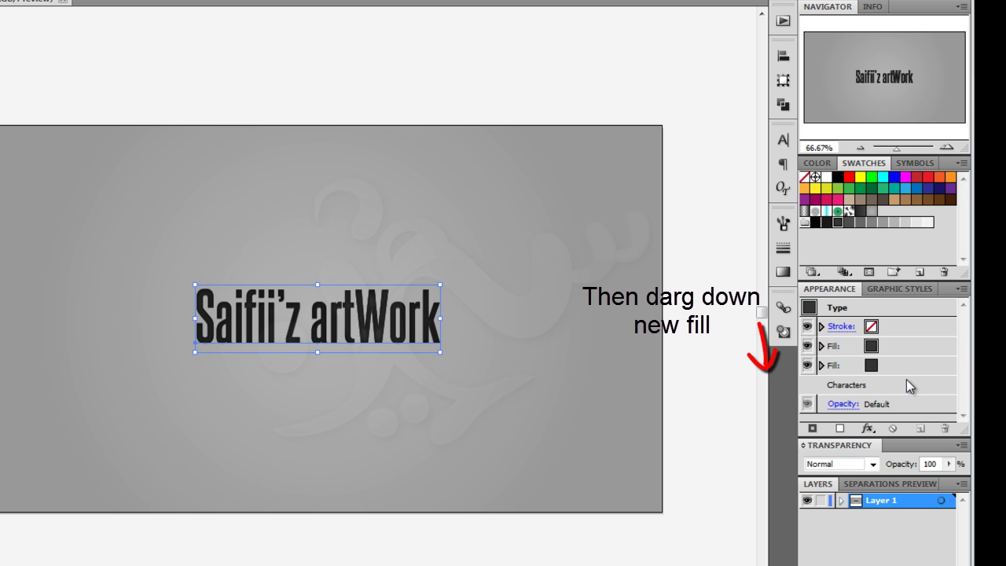
left_click(875, 366)
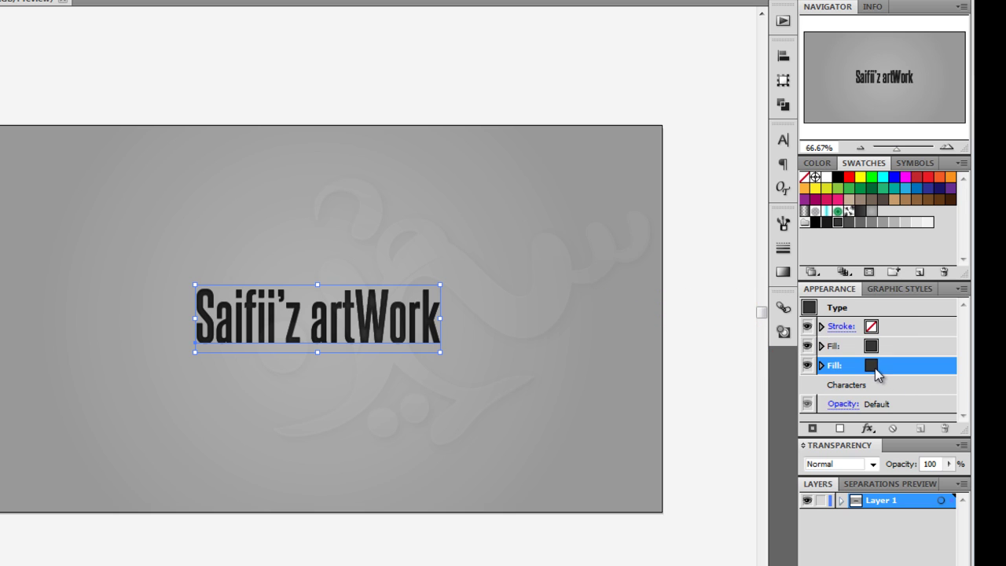
left_click(870, 366)
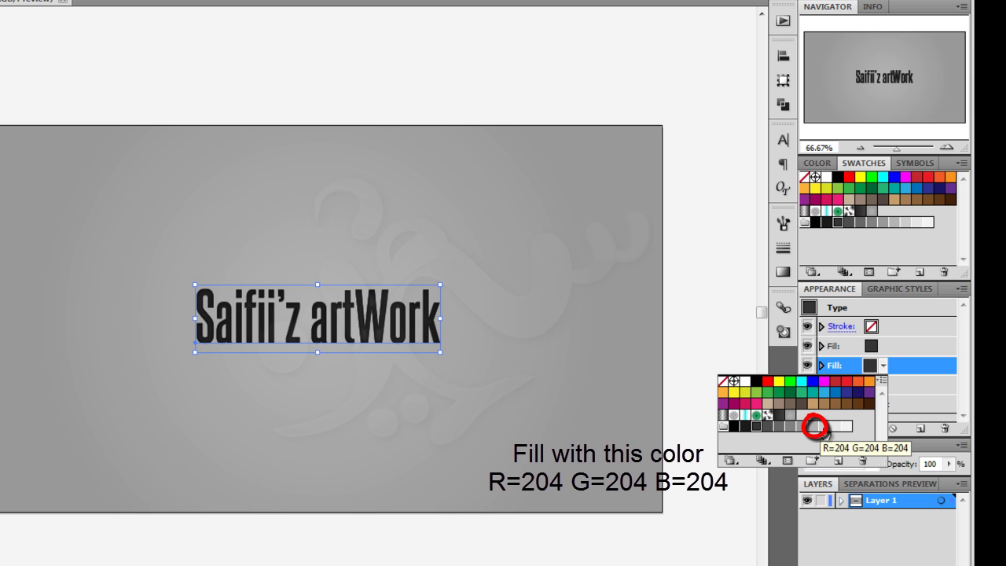
left_click(815, 428)
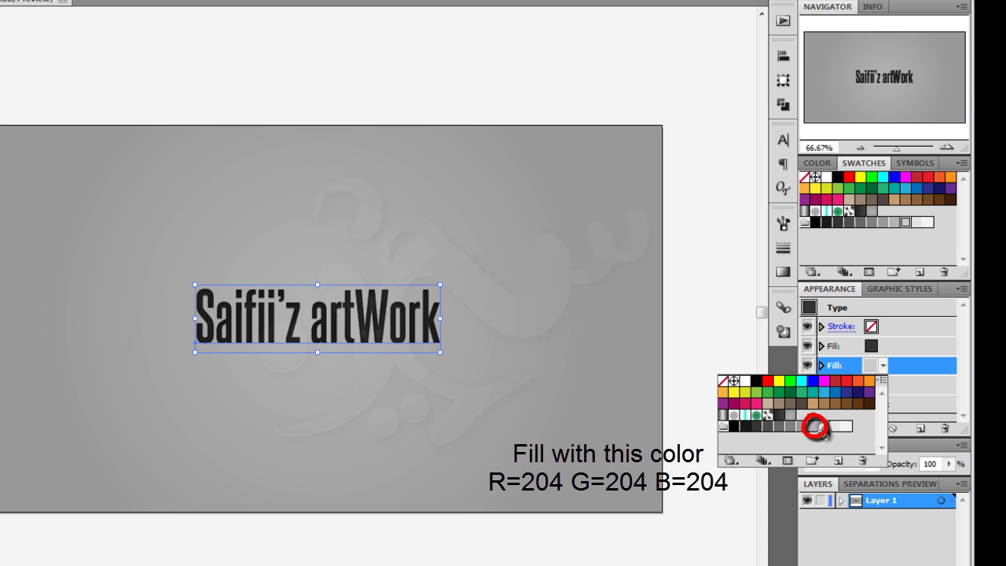
left_click(921, 371)
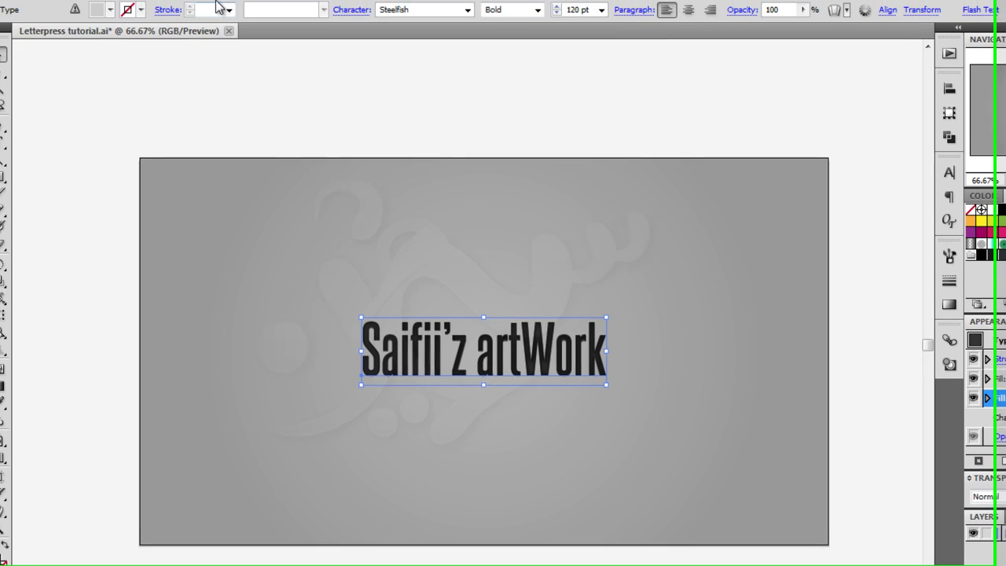
left_click(224, 2)
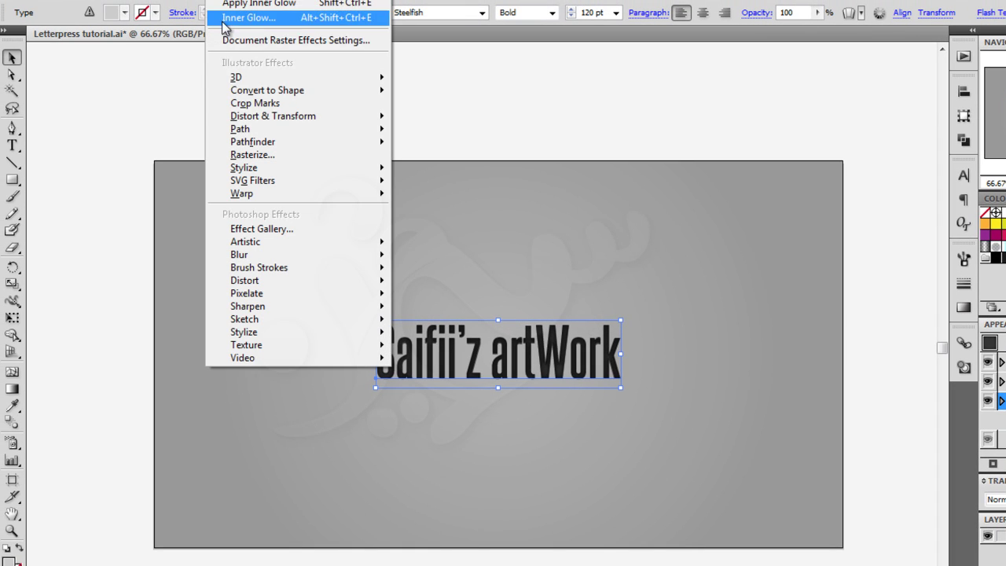
mouse_move(272, 116)
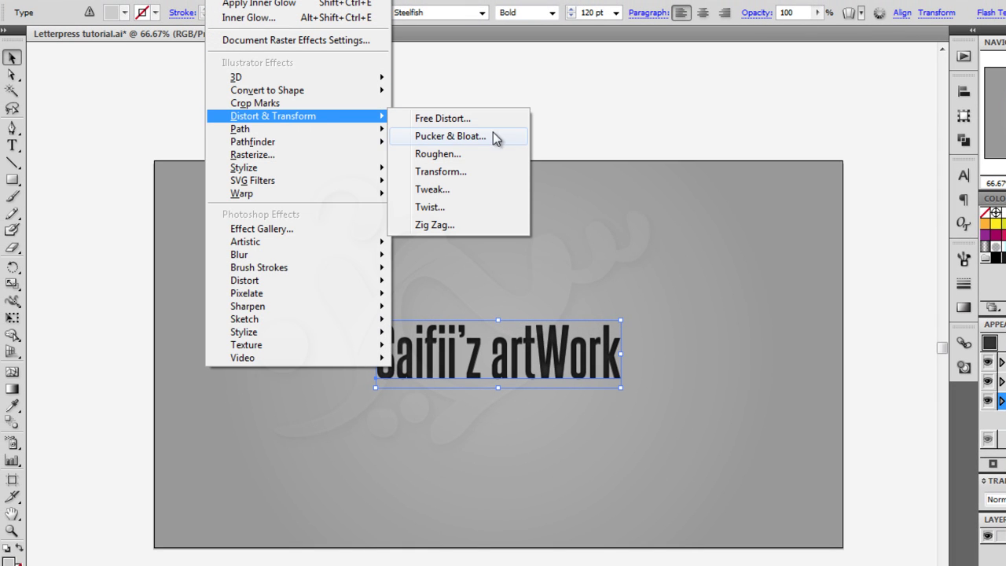
- Shift the light grey fill 3 pt vertically with a Transform effect
left_click(458, 174)
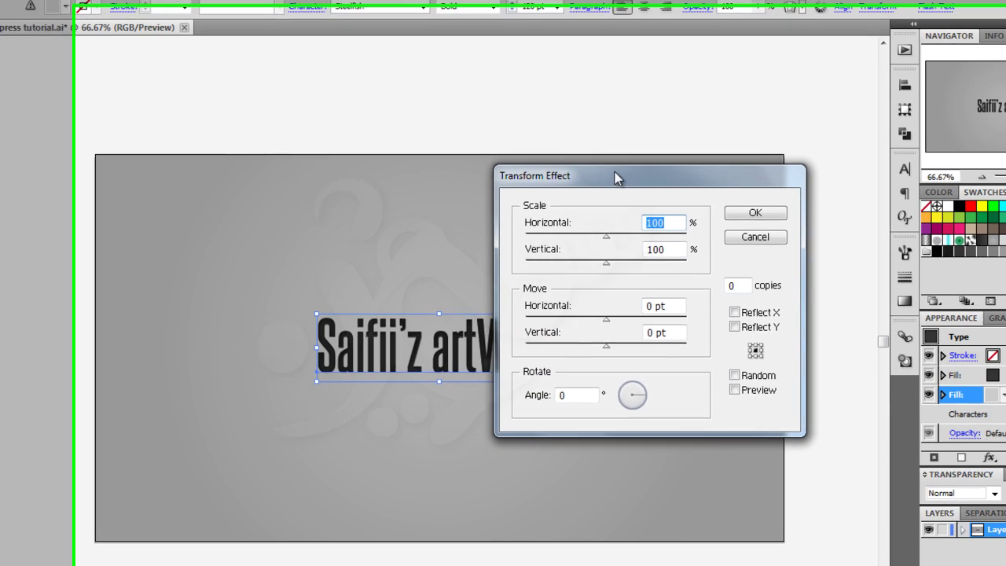
left_click_drag(675, 183, 764, 157)
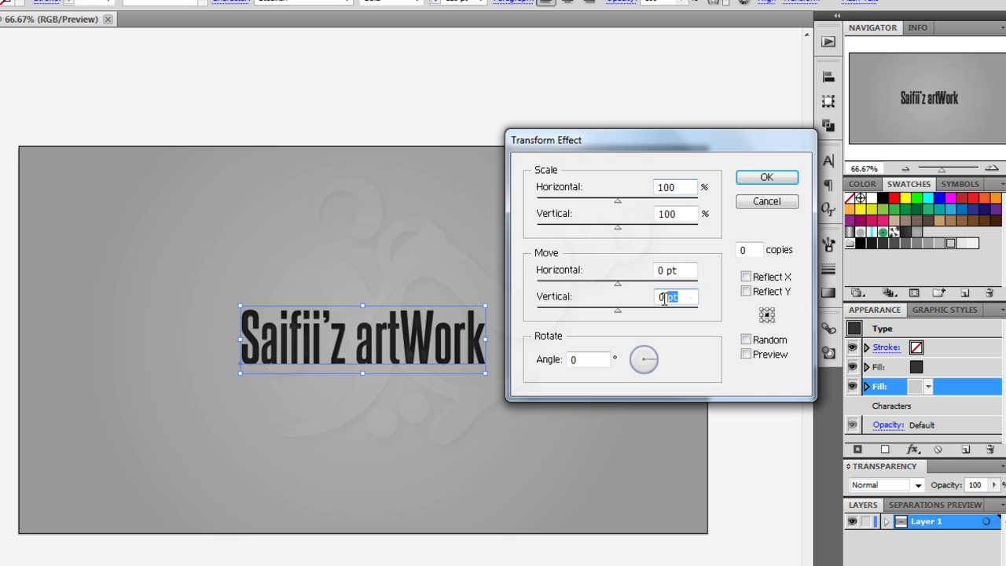
left_click_drag(701, 298, 649, 302)
type("3")
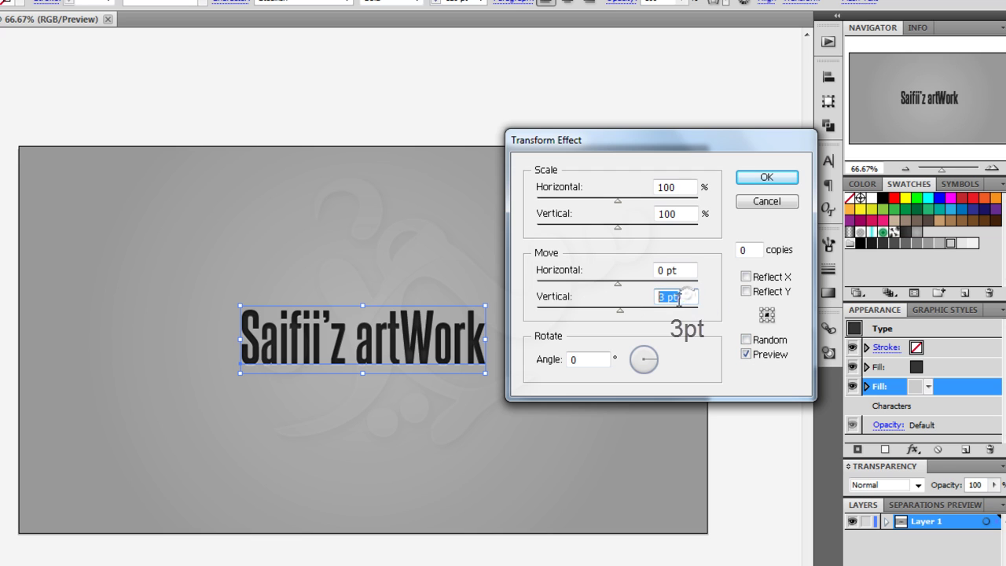
left_click_drag(657, 298, 708, 305)
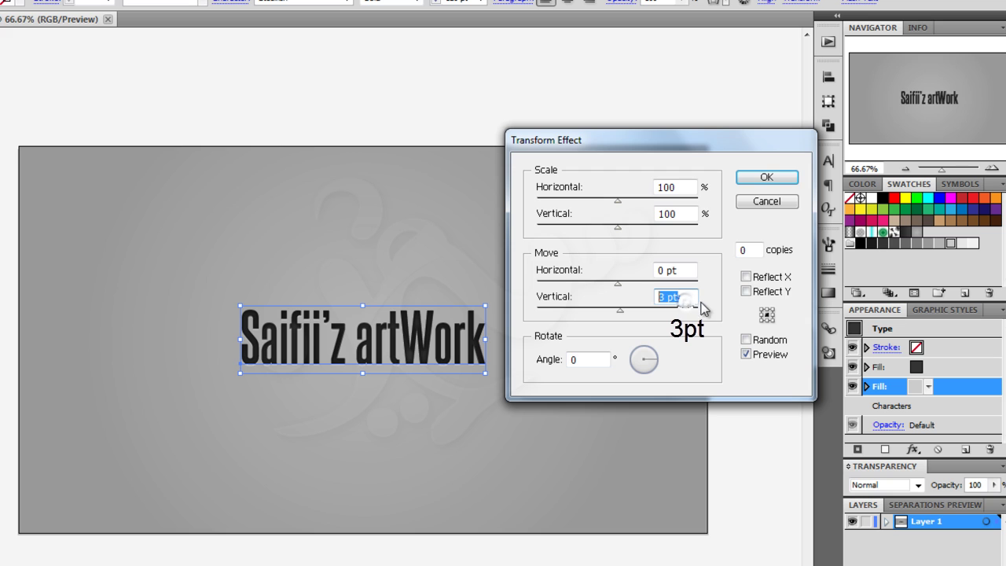
left_click(768, 180)
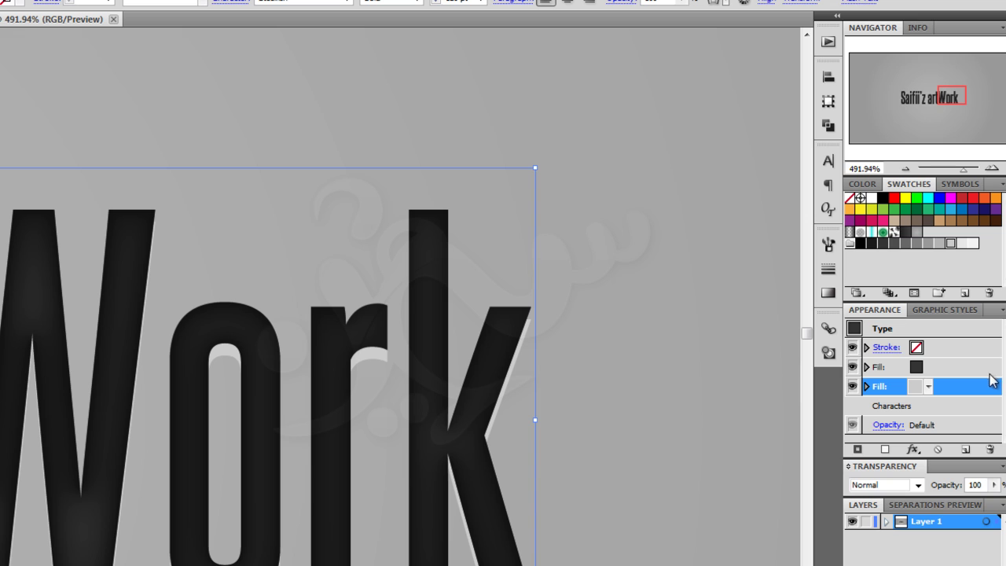
scroll(686, 340, "down", 4)
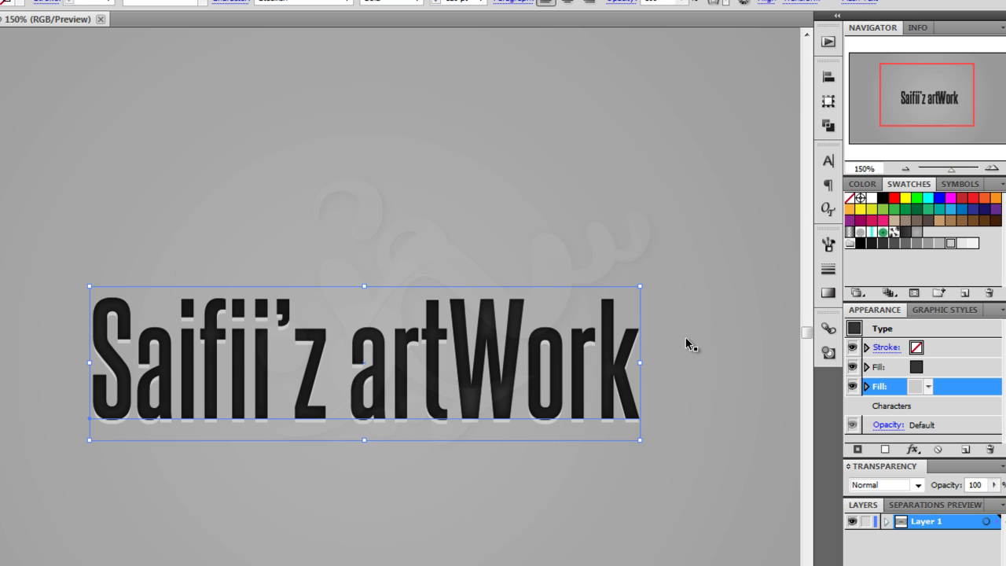
scroll(686, 337, "down", 3)
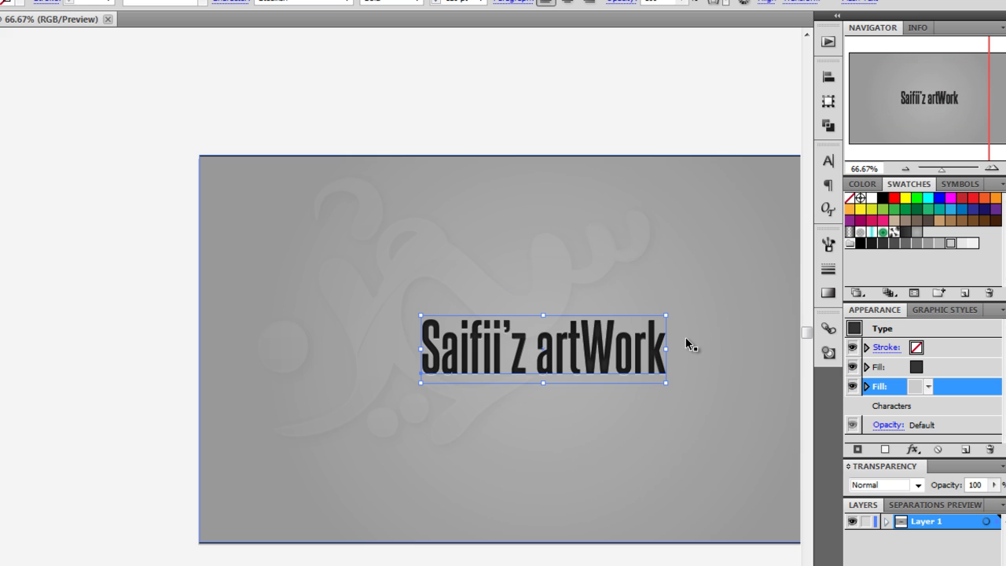
- Add a third fill to the heading's appearance and colour it black
left_click_drag(702, 297, 491, 369)
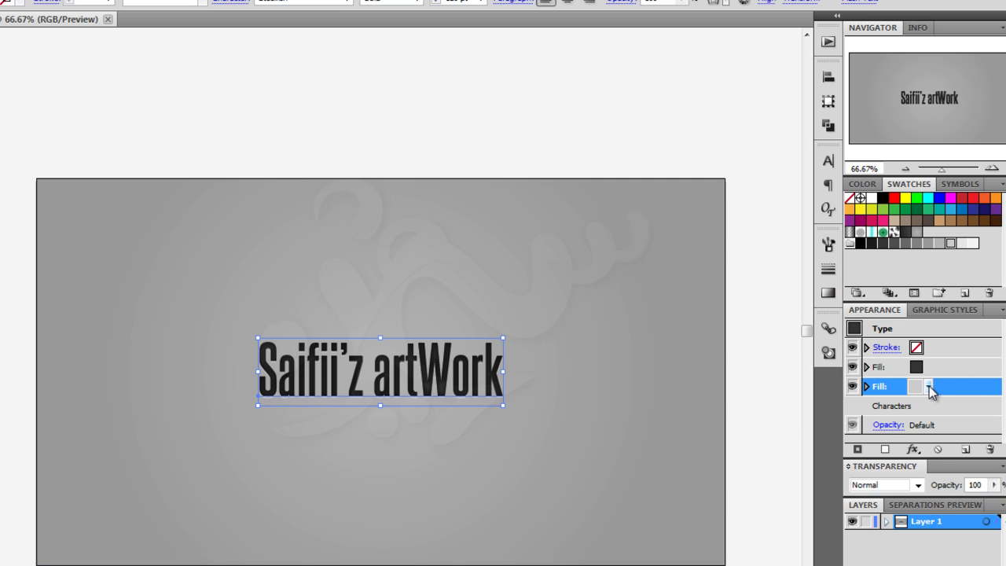
left_click(885, 449)
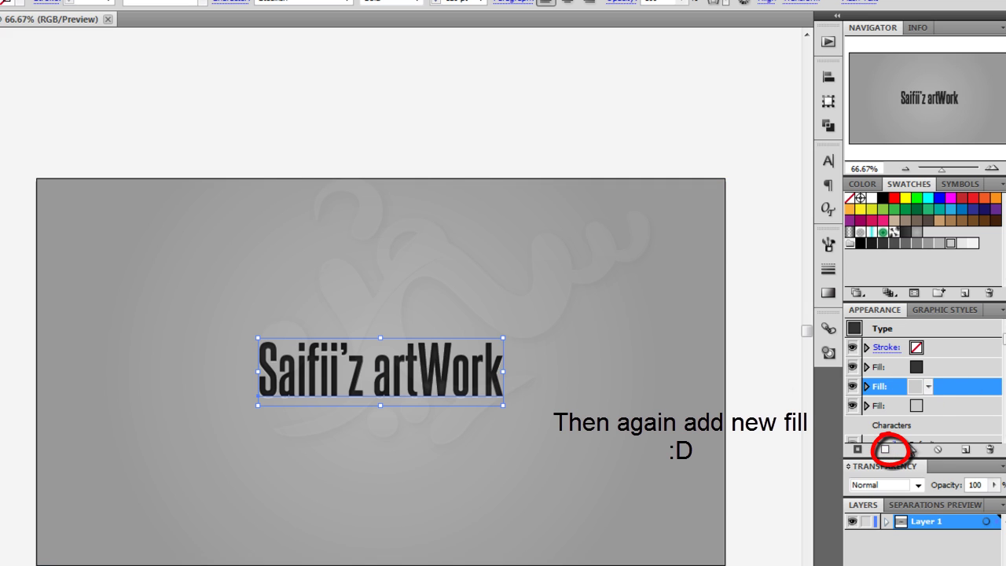
left_click(866, 386)
left_click(866, 406)
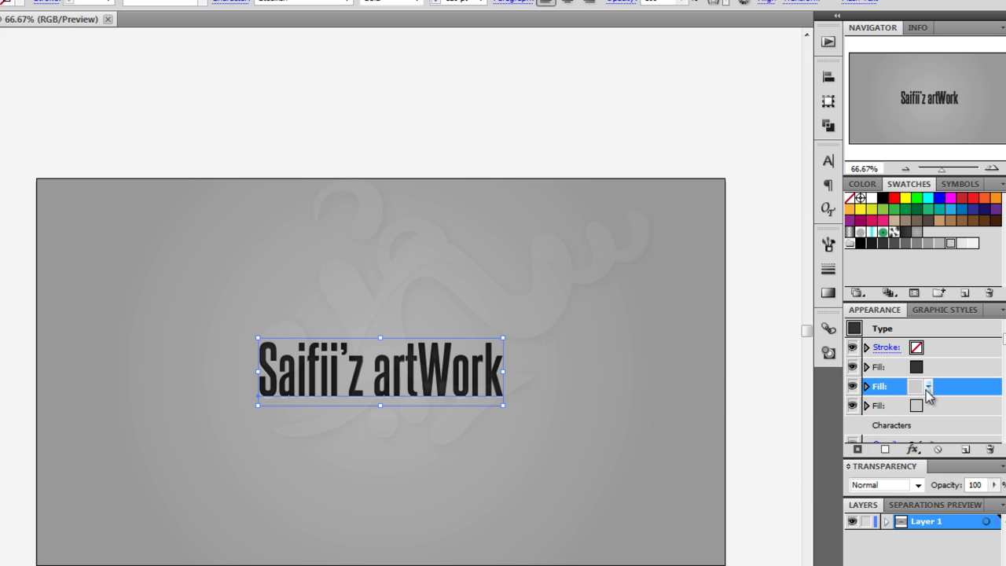
left_click(924, 387)
left_click(801, 401)
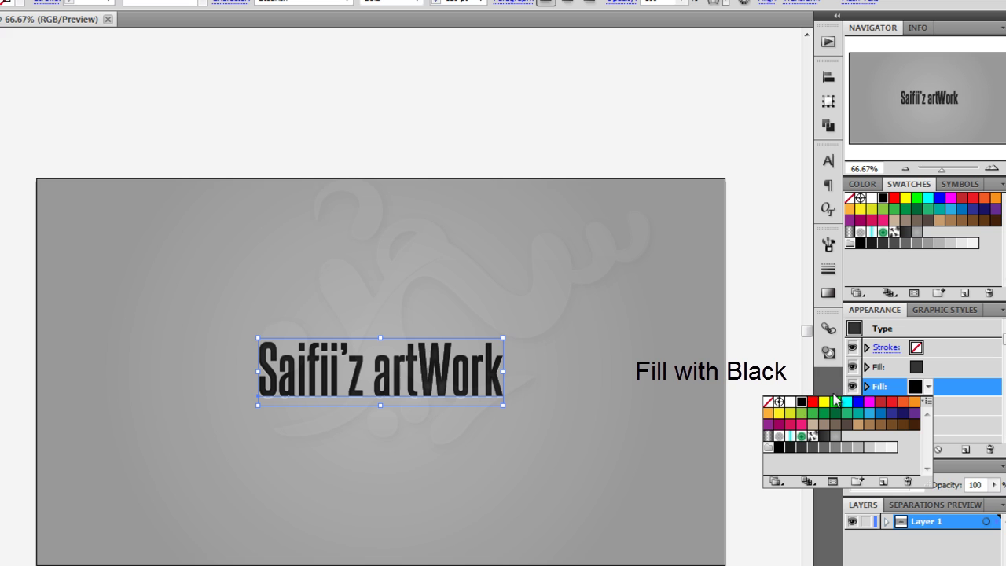
left_click(974, 384)
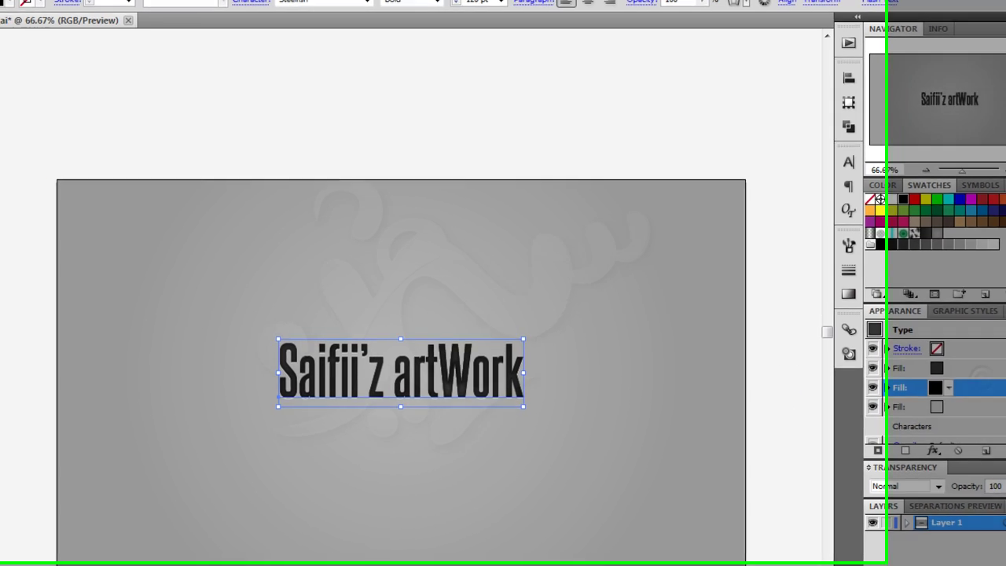
left_click(251, 4)
mouse_move(280, 110)
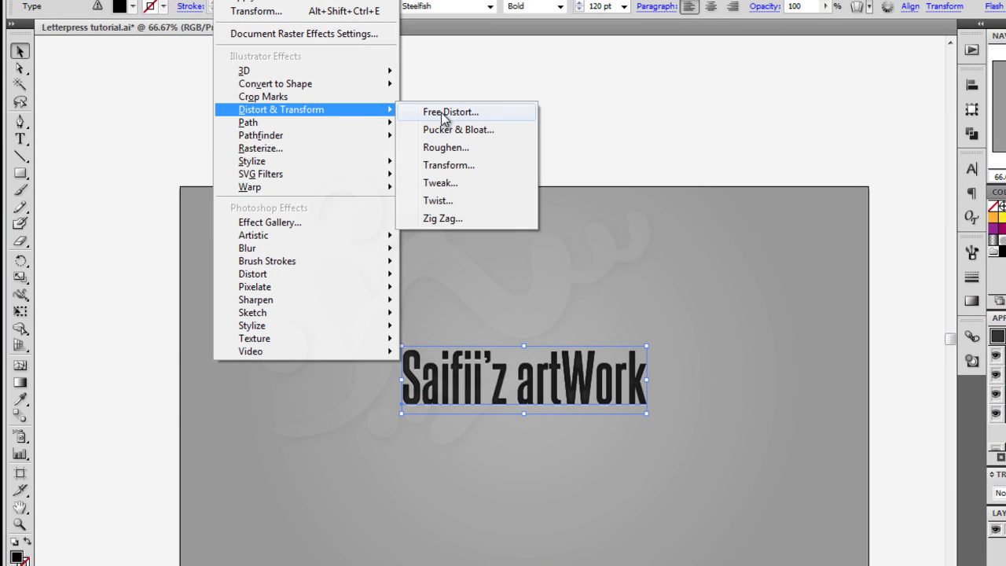
- Move the black fill -2 pt vertically with a Transform effect
left_click(472, 167)
key("Tab")
key("Tab")
key("Tab")
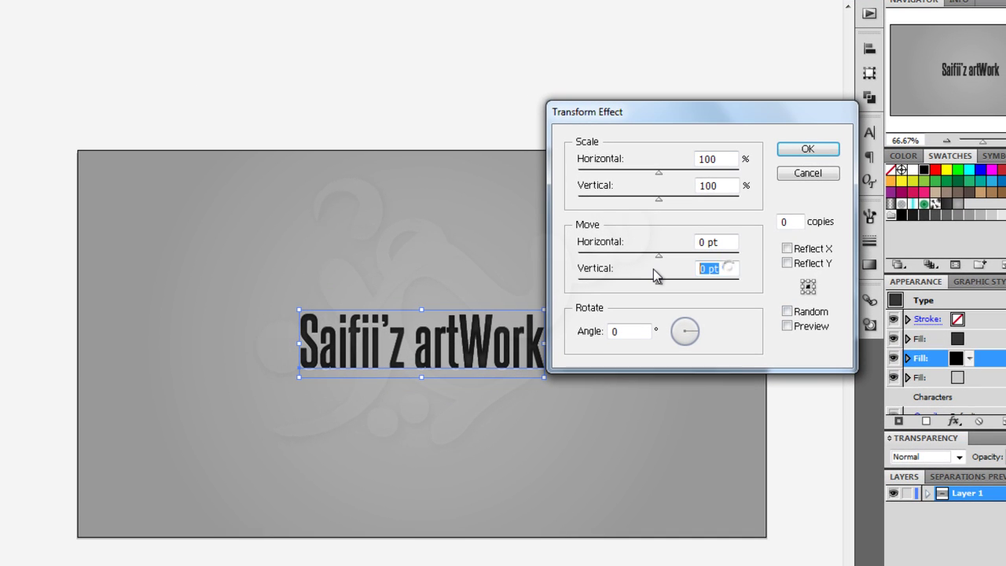
type("-2")
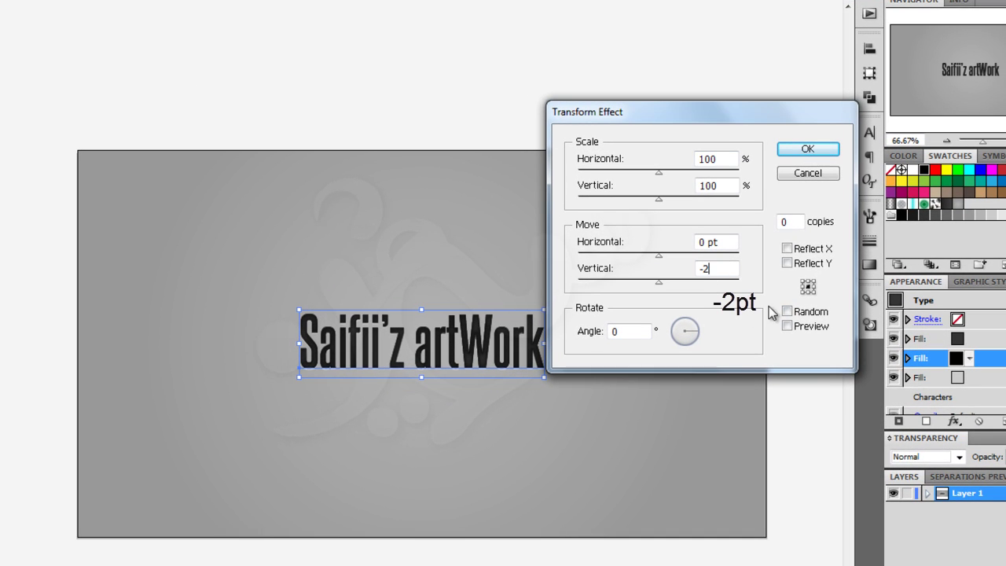
left_click(787, 327)
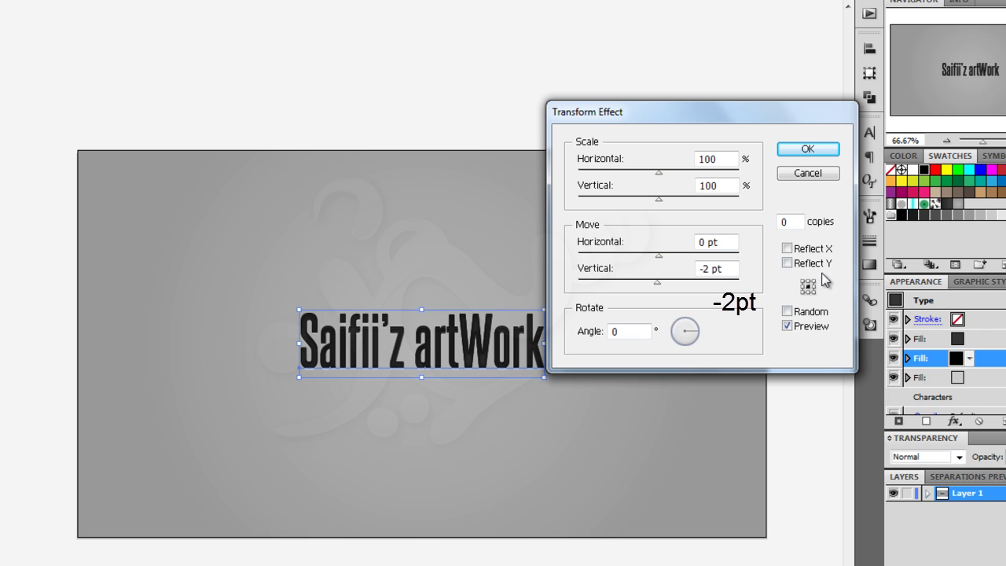
left_click(820, 152)
- Zoom in to inspect the letter edges, then return to 100% and reselect the text
key("z")
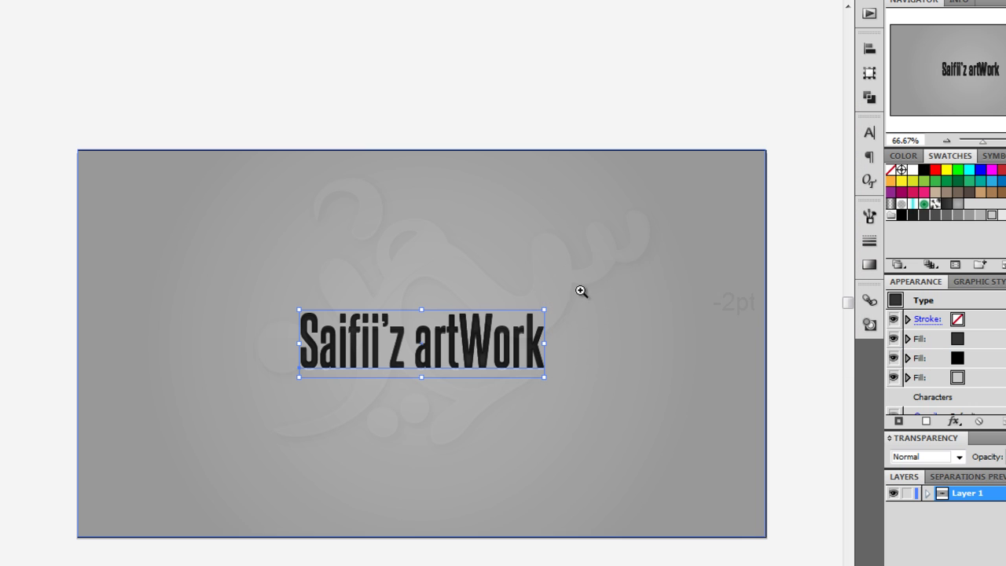
left_click_drag(590, 275, 433, 391)
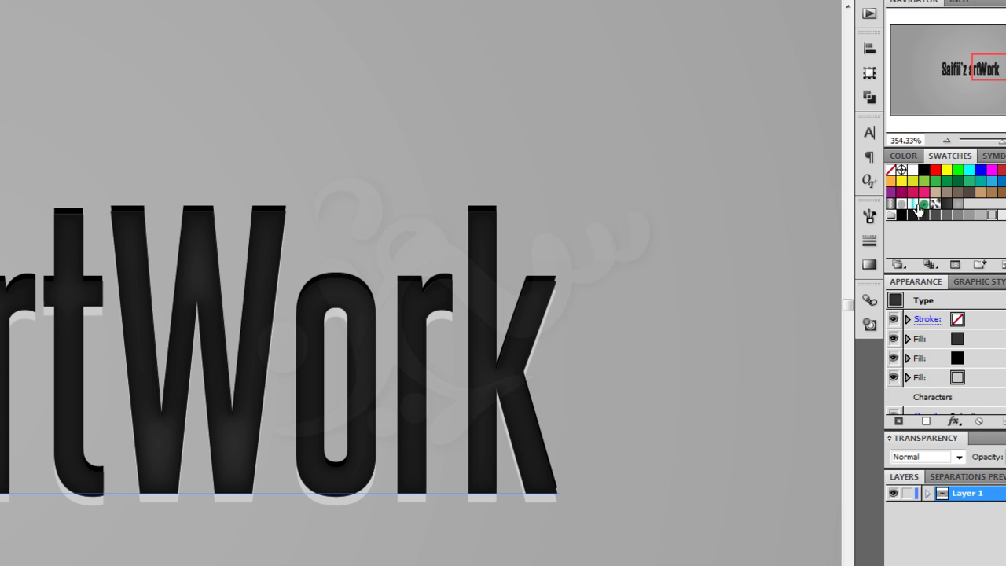
left_click(905, 140)
type("100")
key("Return")
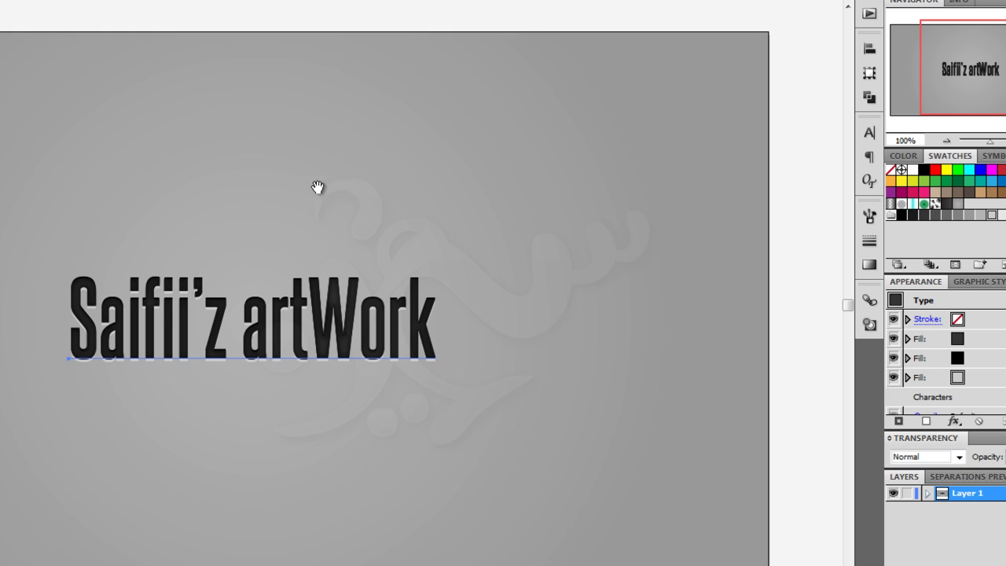
left_click_drag(320, 188, 404, 190)
left_click(203, 346)
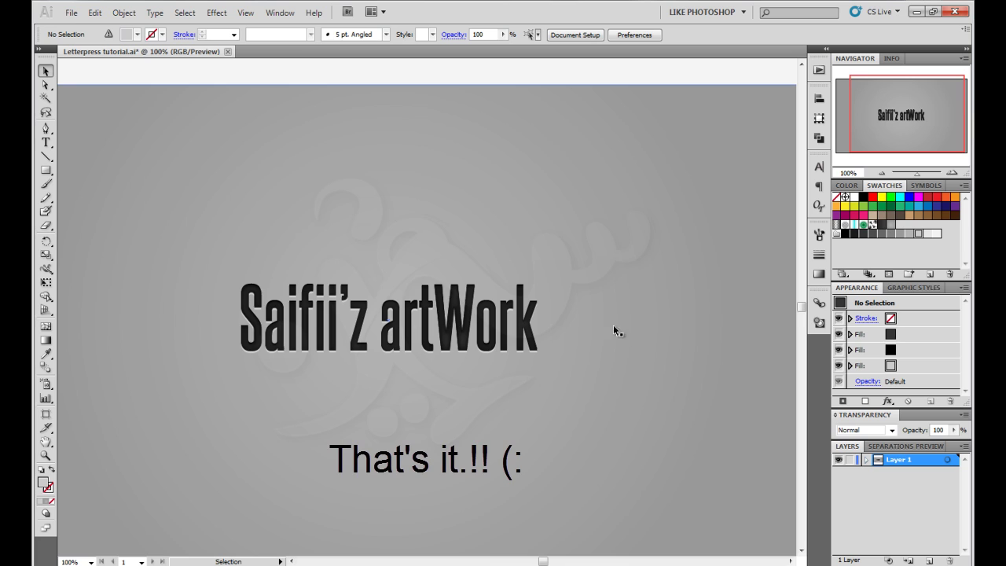
left_click(859, 352)
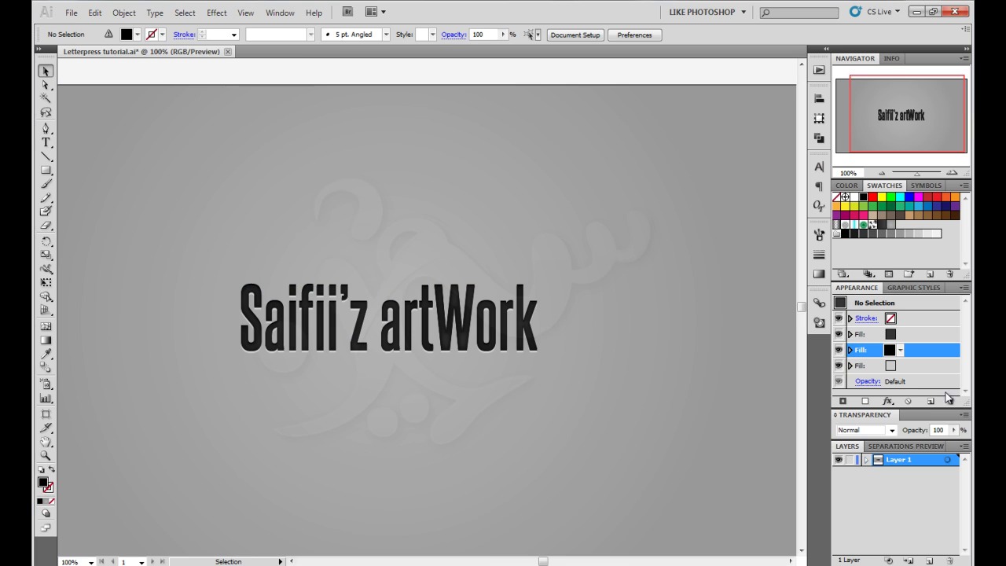
left_click(850, 350)
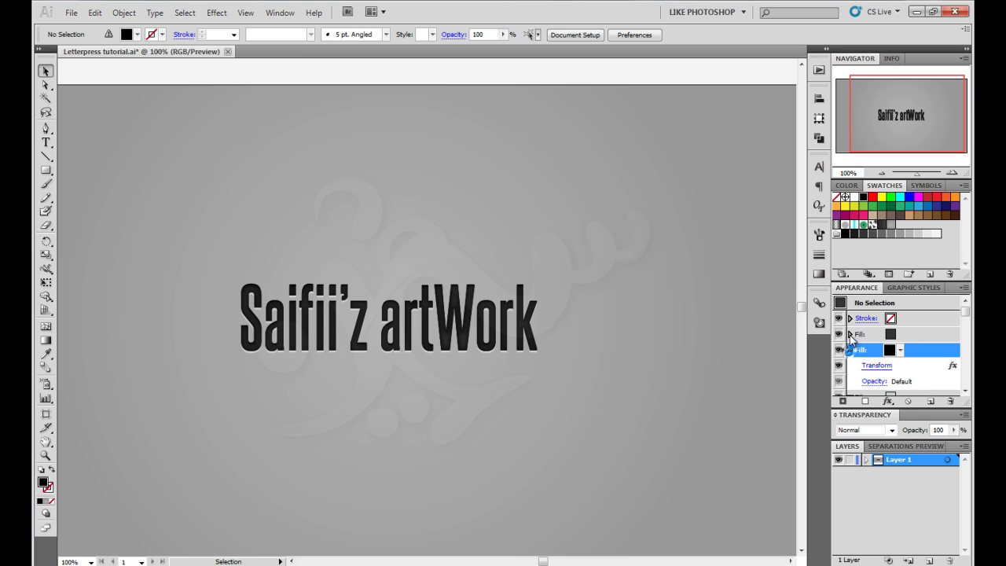
left_click(850, 334)
left_click_drag(912, 411, 912, 448)
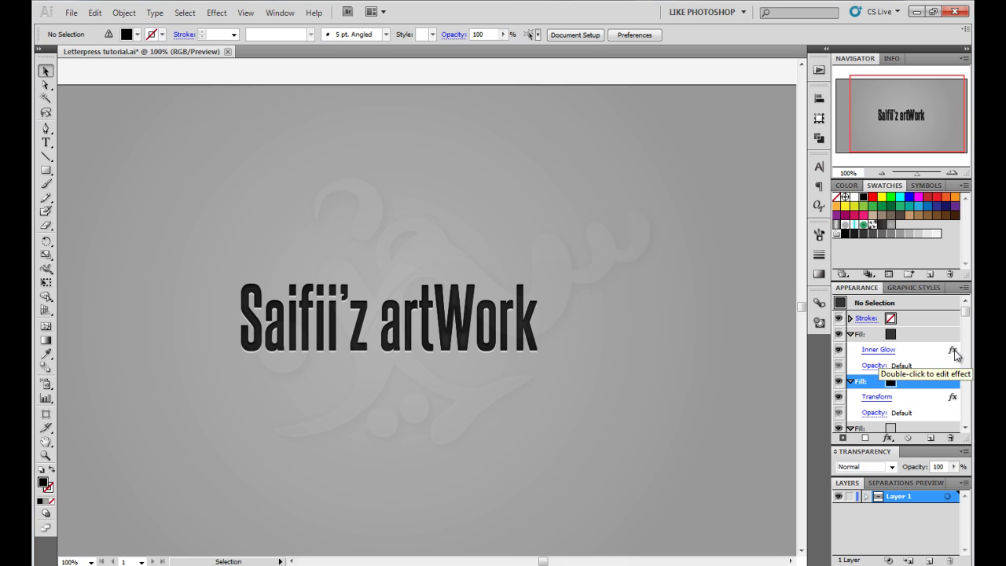
mouse_move(965, 315)
left_mouse_down()
mouse_move(972, 401)
mouse_move(965, 312)
left_mouse_up()
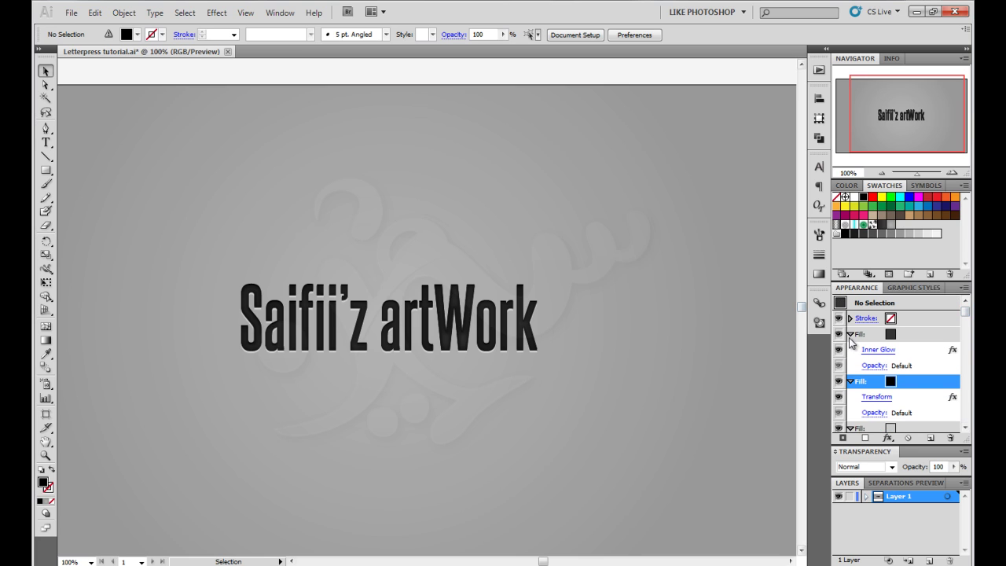
left_click(850, 334)
- Store the Saifii'z artWork letterpress appearance as a new graphic style
left_click(849, 366)
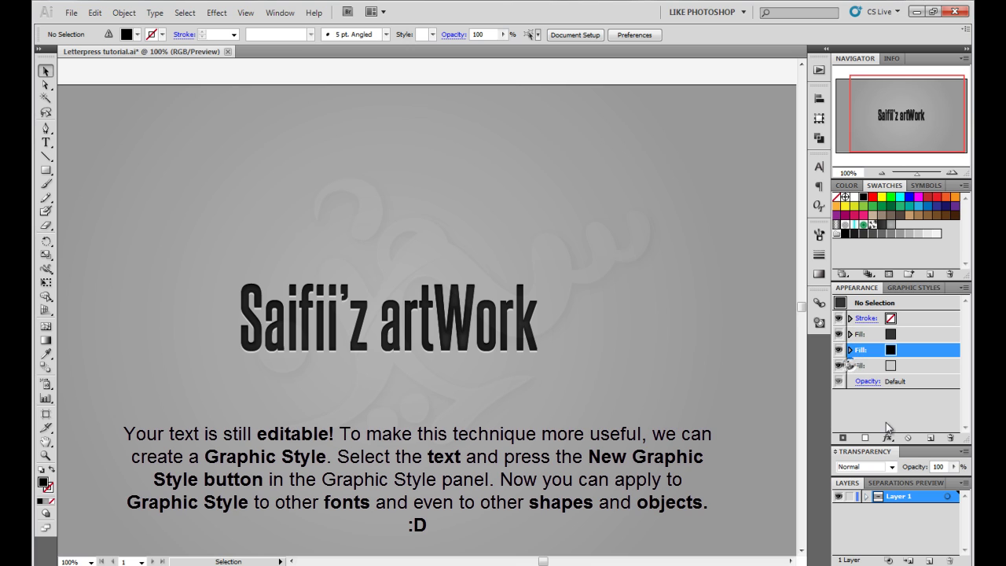
left_click(907, 410)
left_click(914, 288)
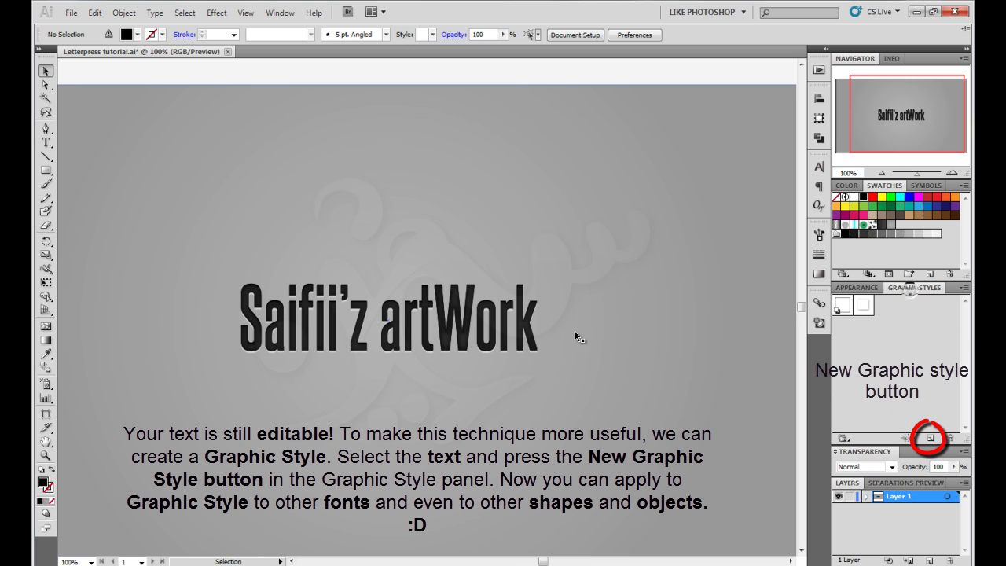
left_click(492, 330)
left_click(492, 330)
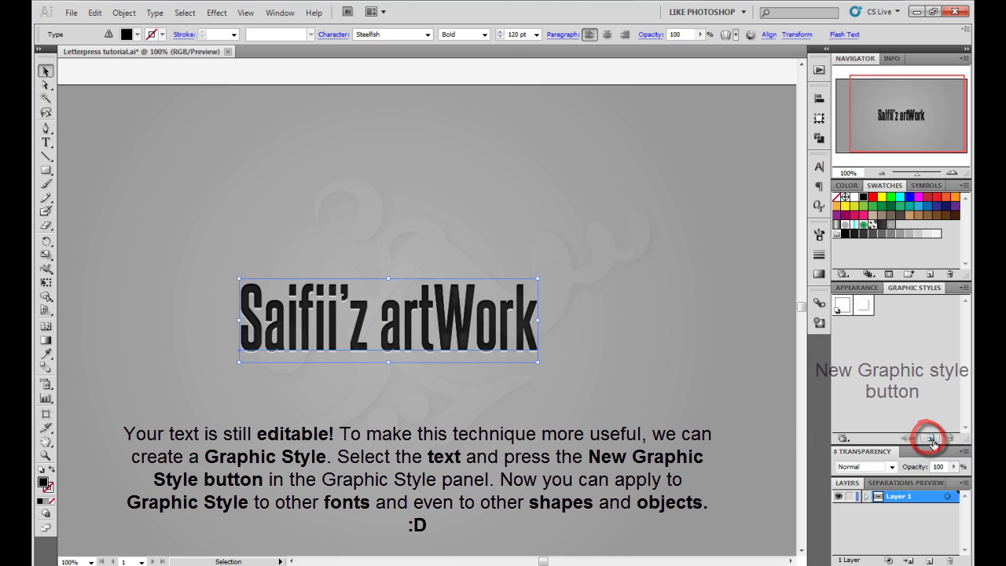
left_click(931, 437)
left_click(902, 370)
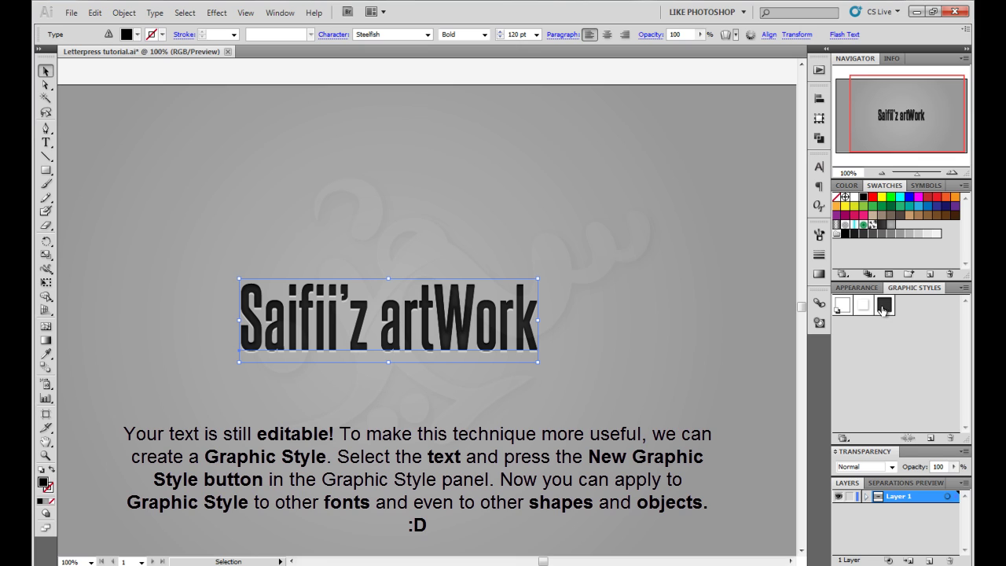
left_click(900, 359)
left_click(349, 86)
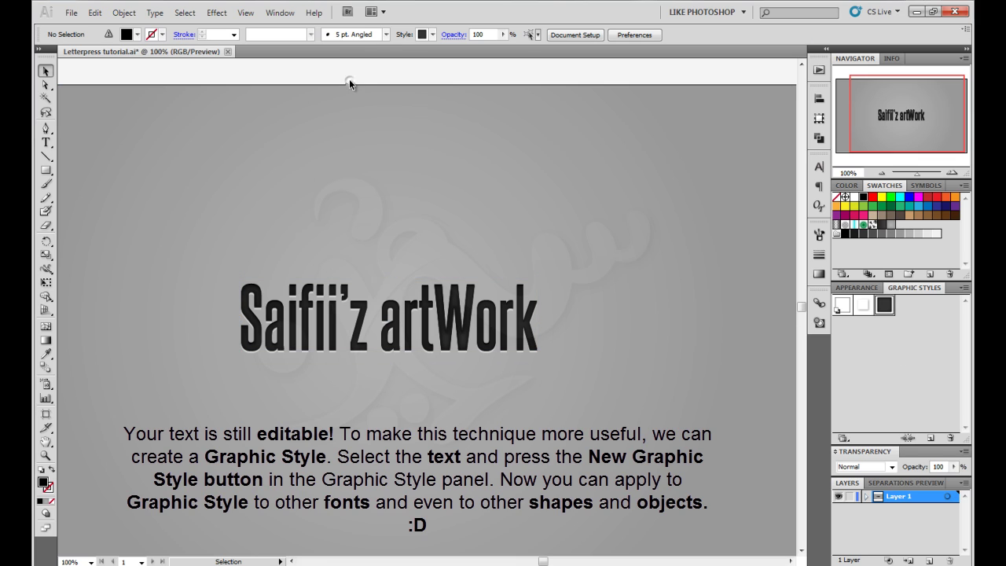
mouse_move(46, 169)
left_mouse_down()
mouse_move(105, 182)
mouse_move(118, 201)
left_mouse_up()
left_click_drag(444, 166, 511, 202)
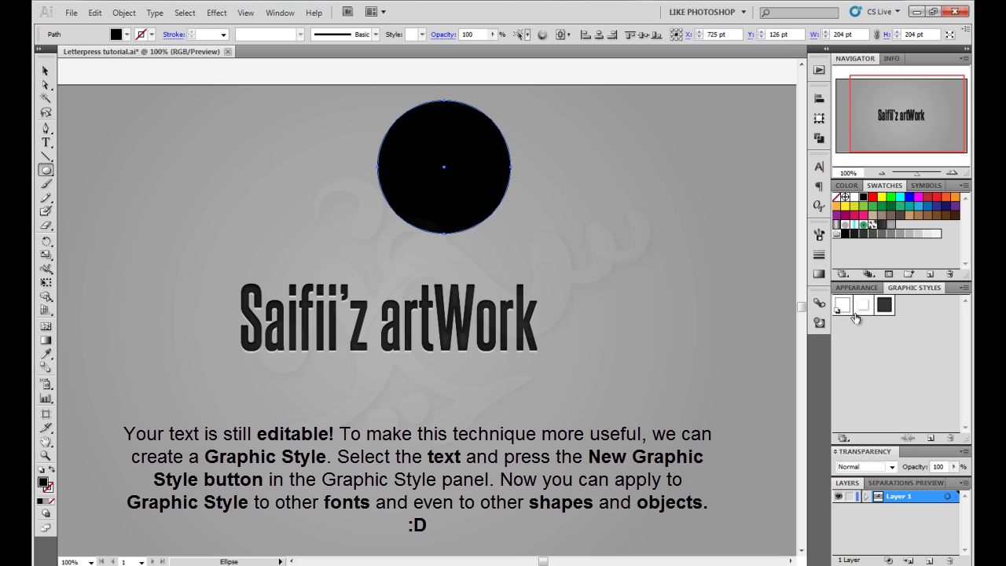
left_click(885, 307)
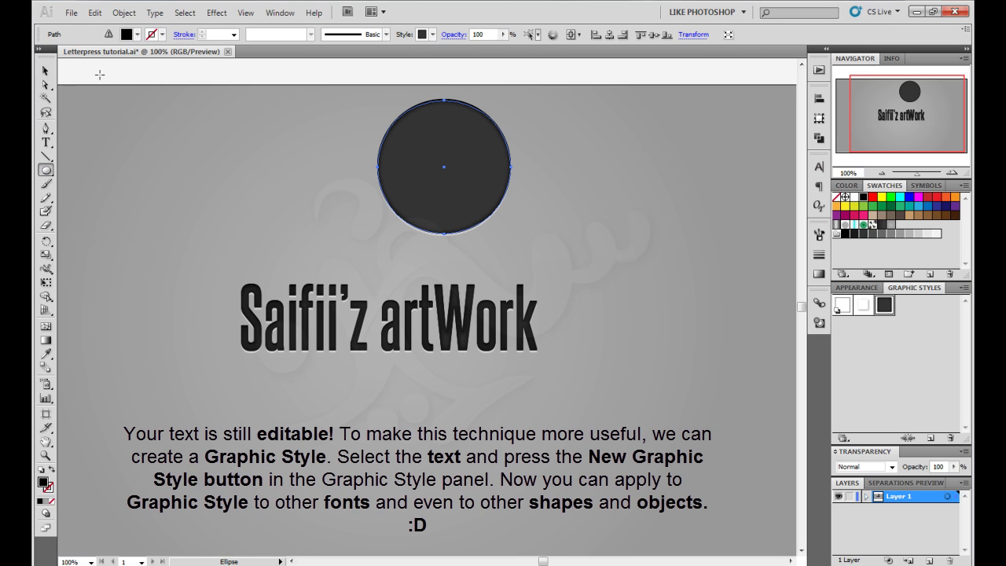
left_click(45, 71)
left_click(189, 84)
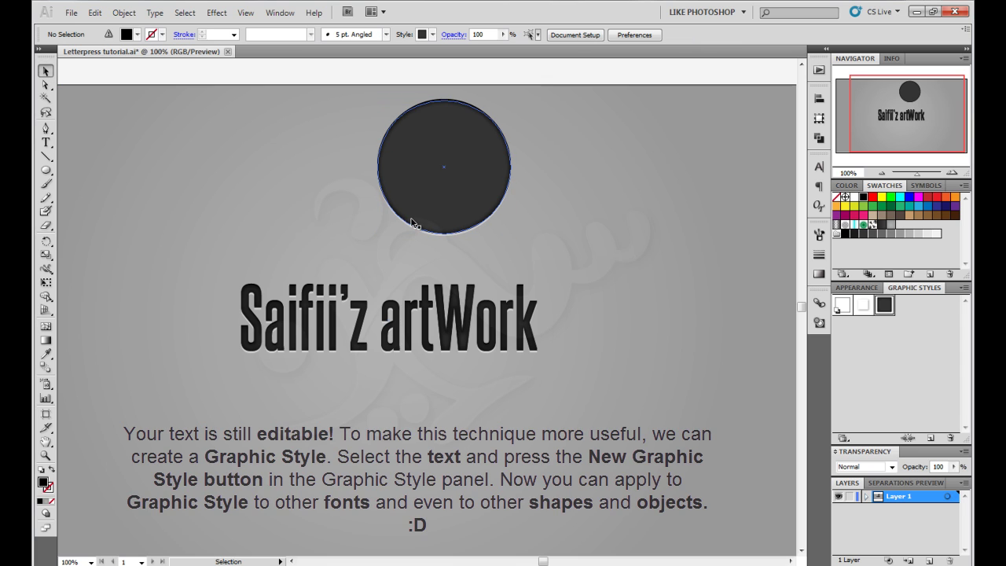
left_click(46, 132)
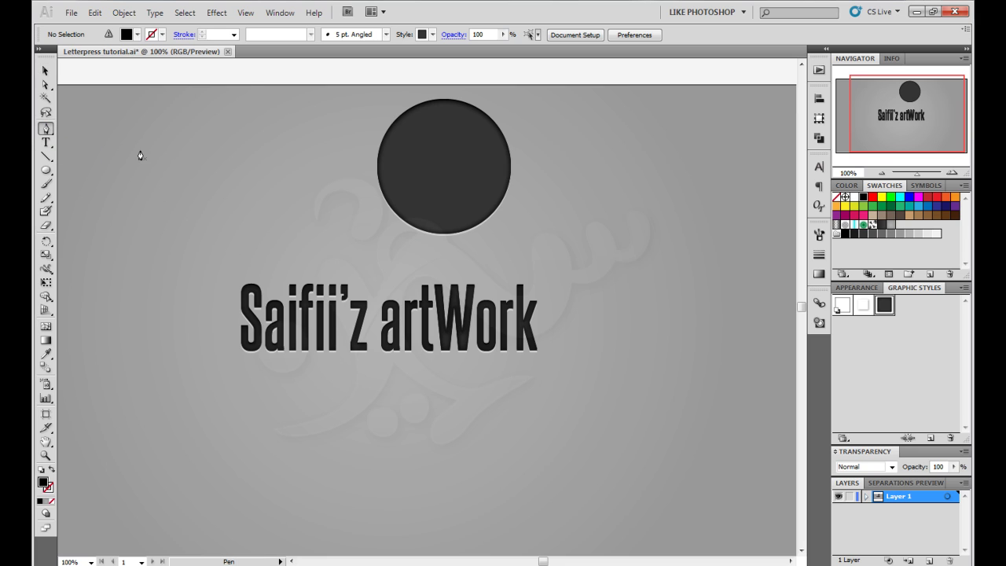
left_click(45, 72)
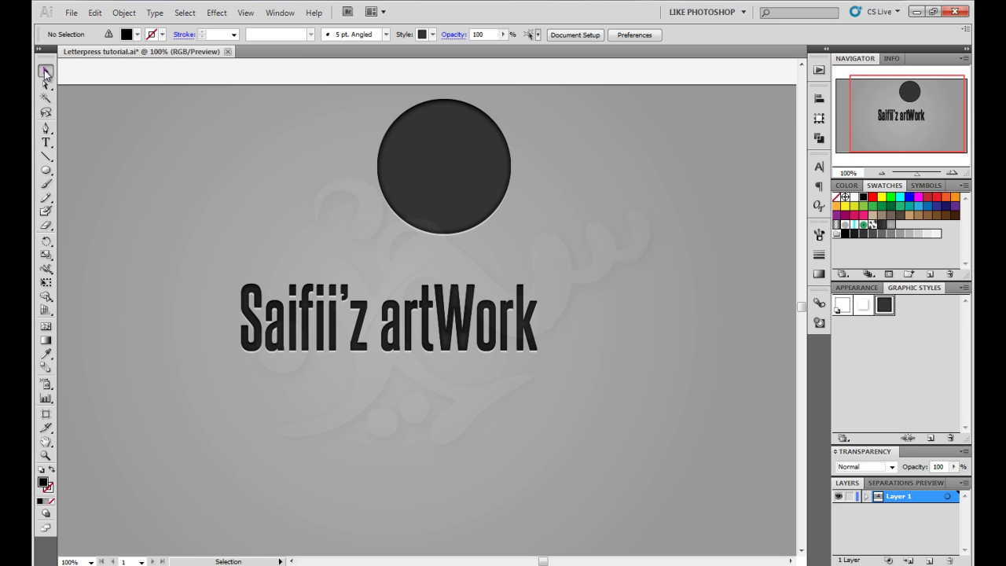
left_click(419, 189)
key("Delete")
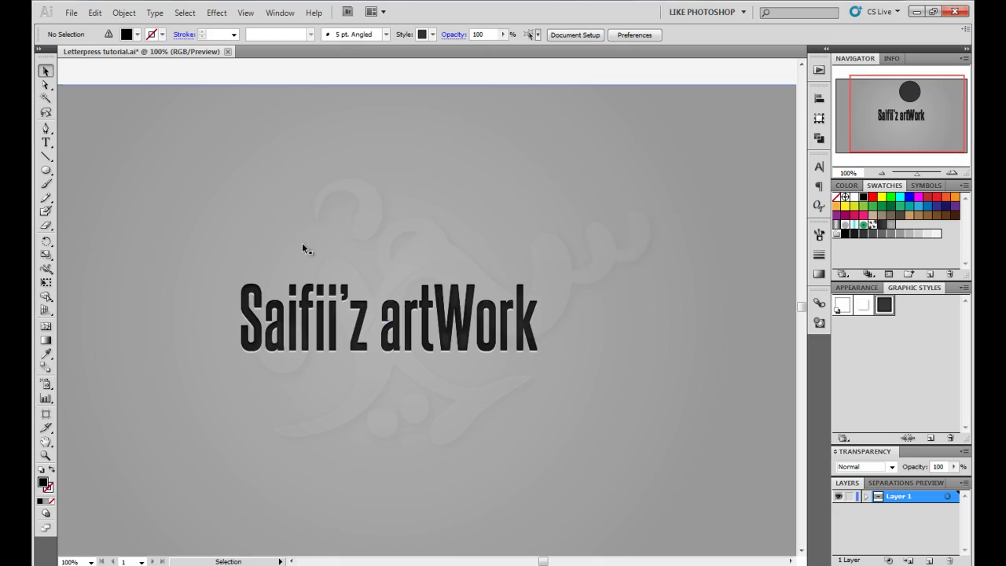